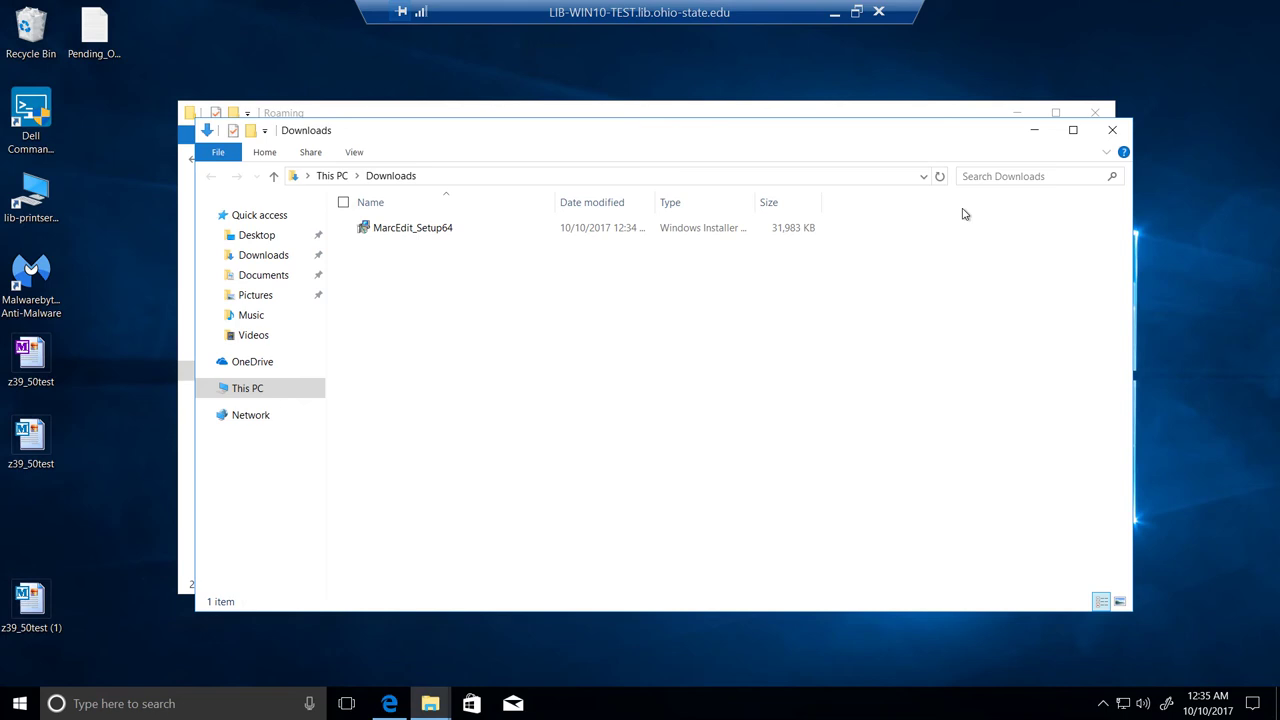
Put away the Roaming folder window and inspect the digital signatures of the MarcEdit_Setup64 installer in Downloads.
{"action": "left_click", "coordinate": [862, 114]}
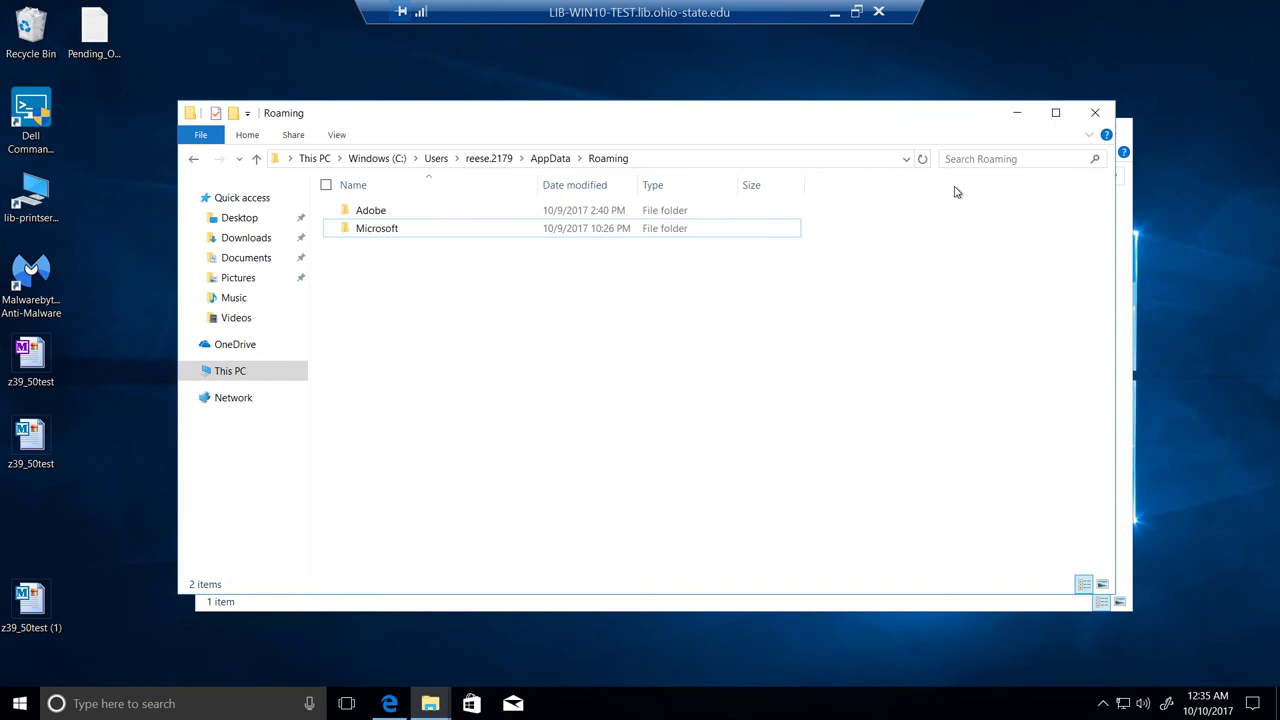
{"action": "left_click", "coordinate": [1017, 116]}
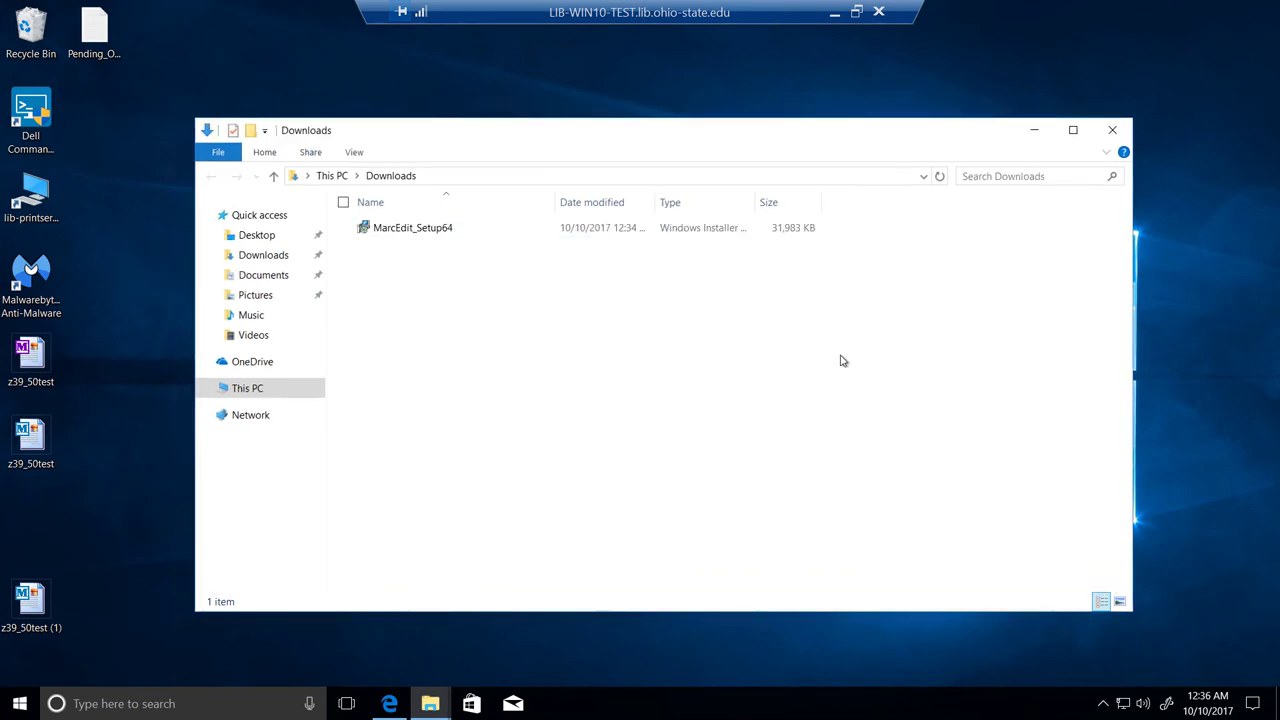
{"action": "right_click", "coordinate": [449, 237]}
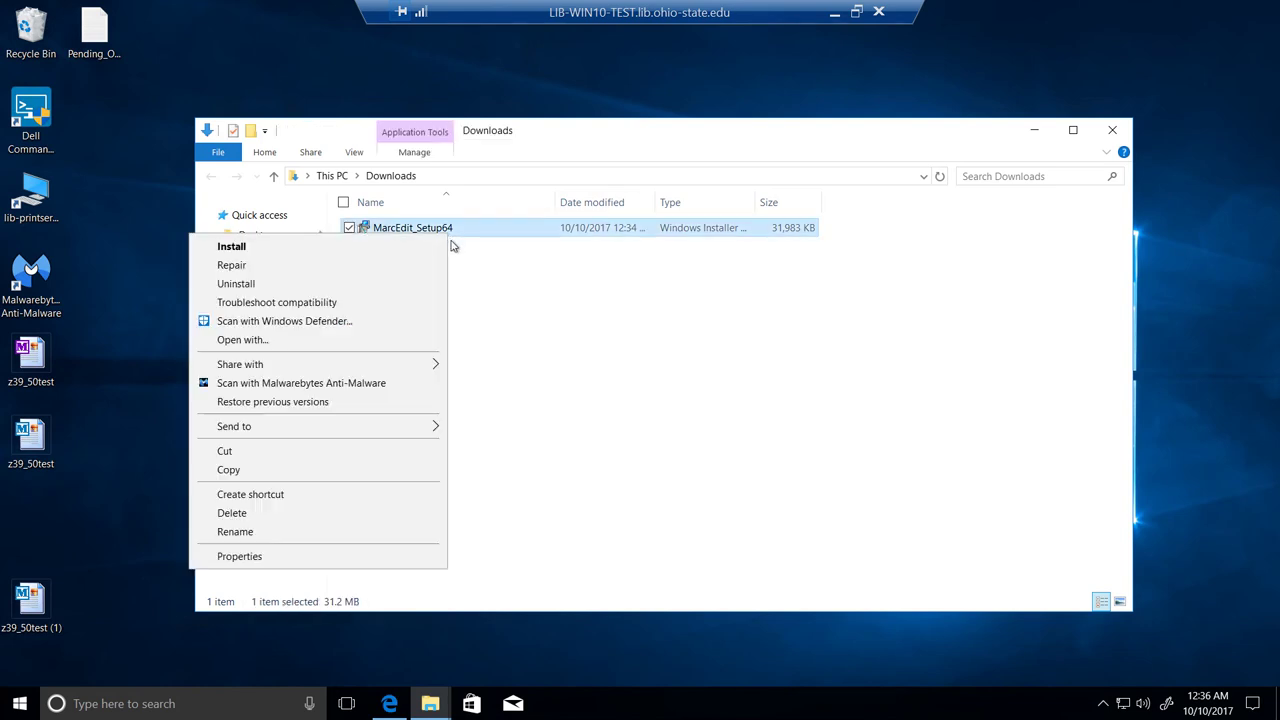
{"action": "left_click", "coordinate": [375, 563]}
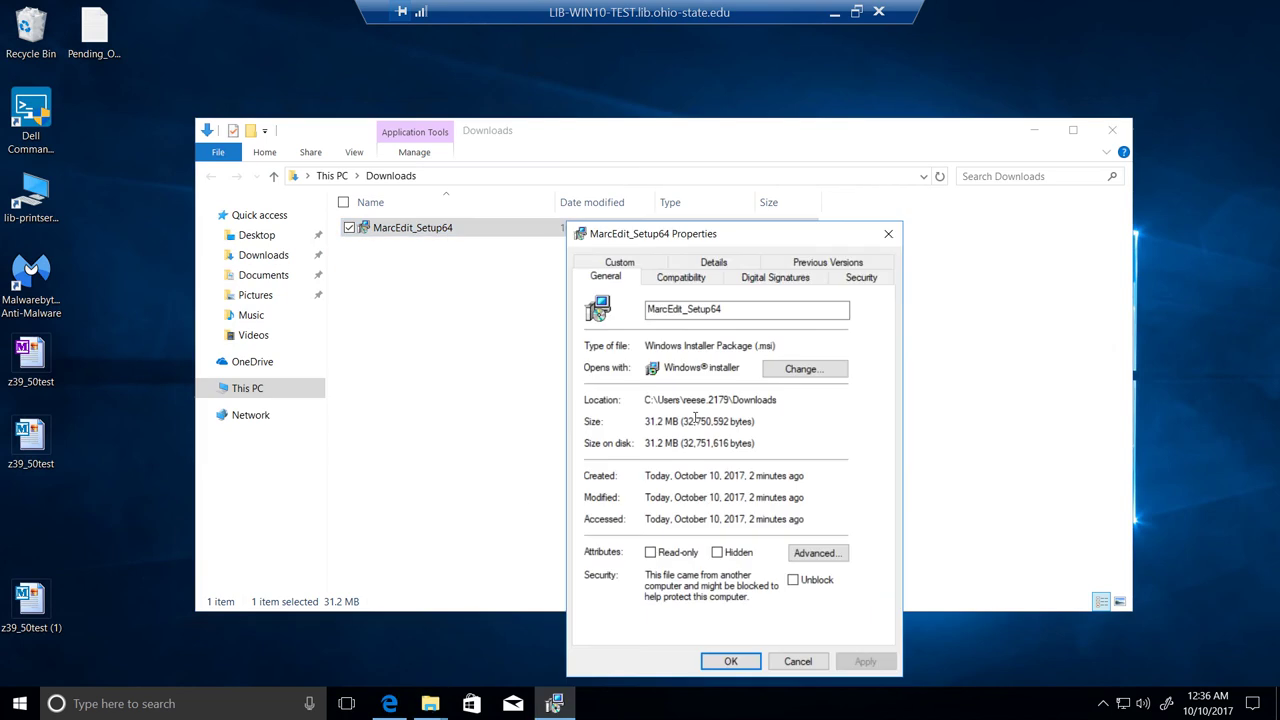
{"action": "left_click", "coordinate": [762, 278]}
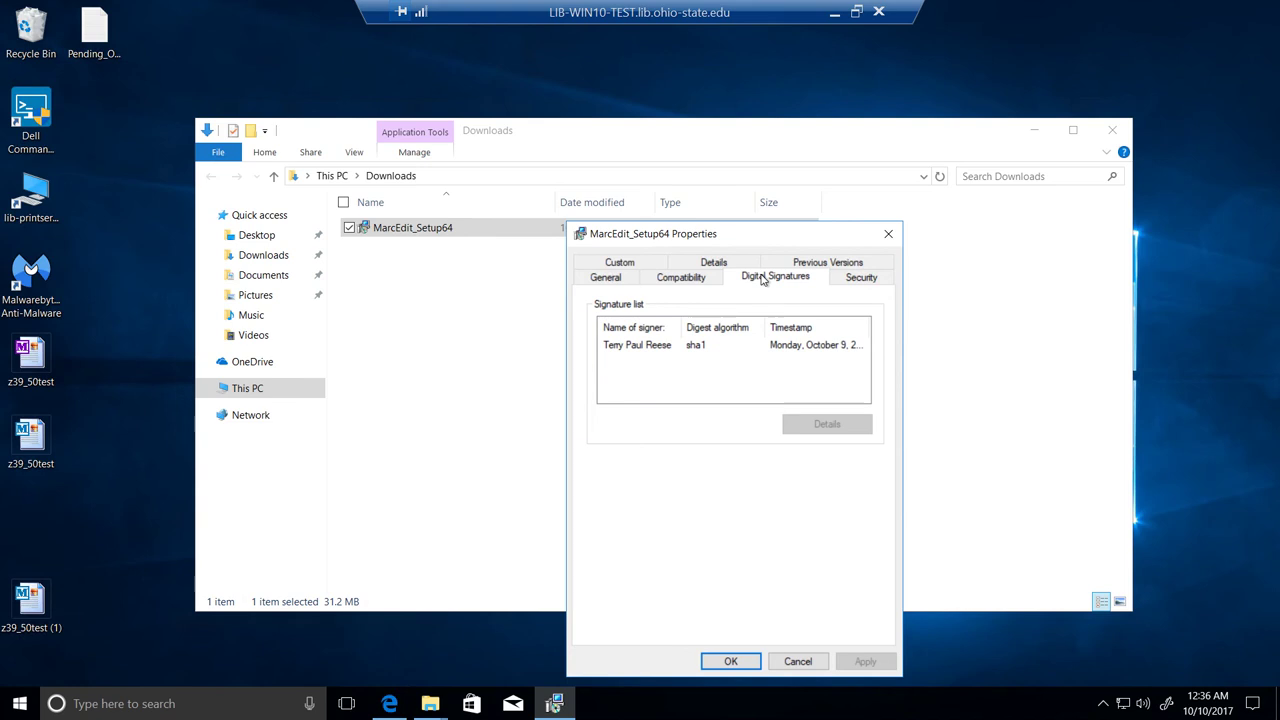
{"action": "left_click", "coordinate": [790, 664]}
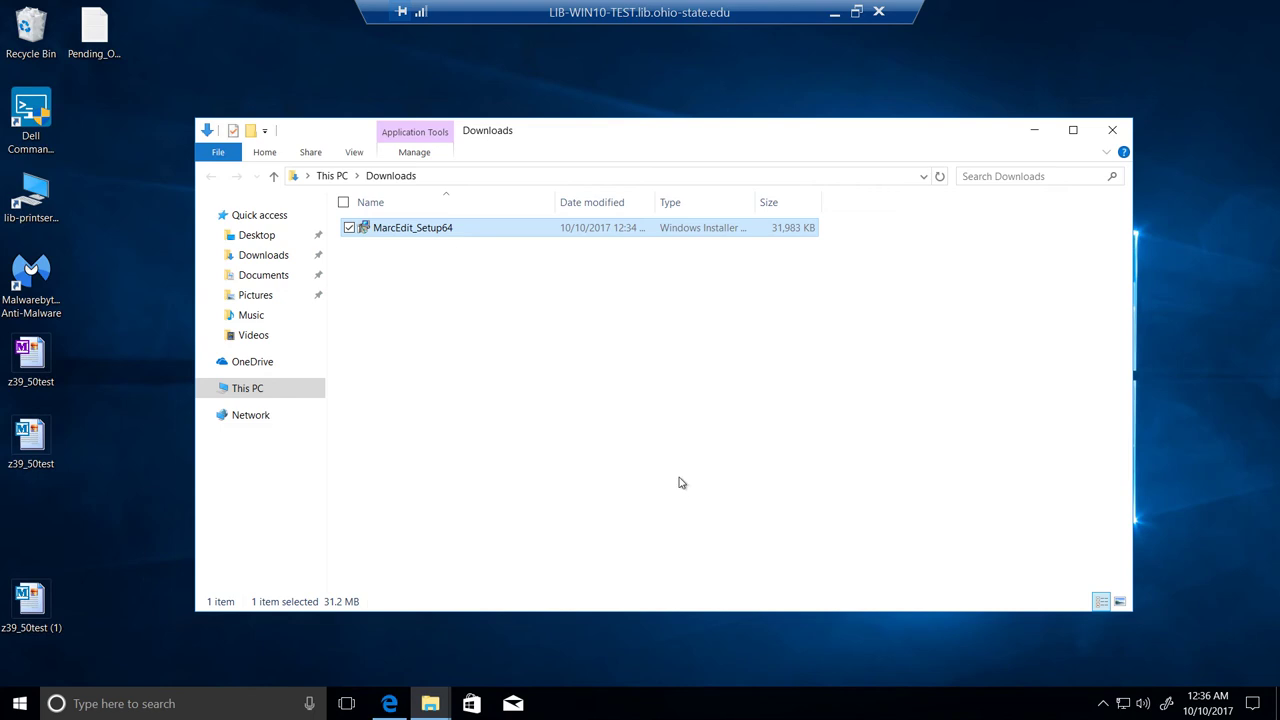
{"action": "double_click", "coordinate": [440, 236]}
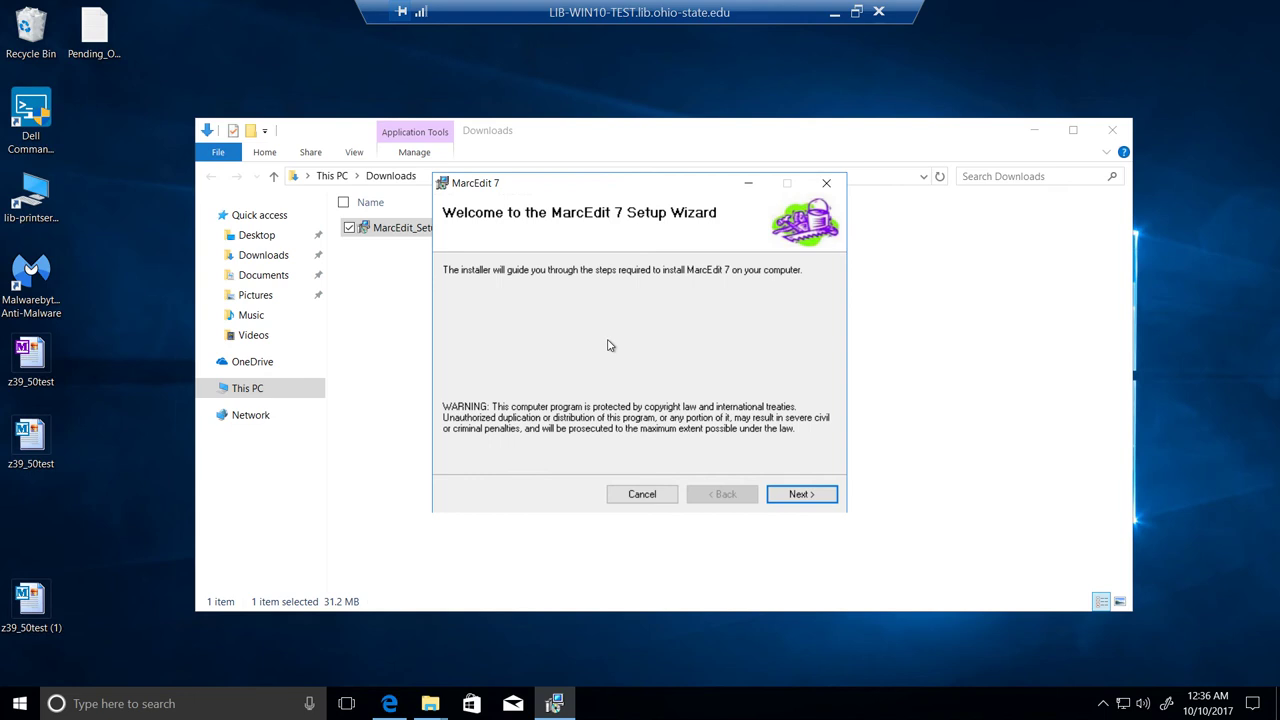
{"action": "left_click", "coordinate": [632, 500]}
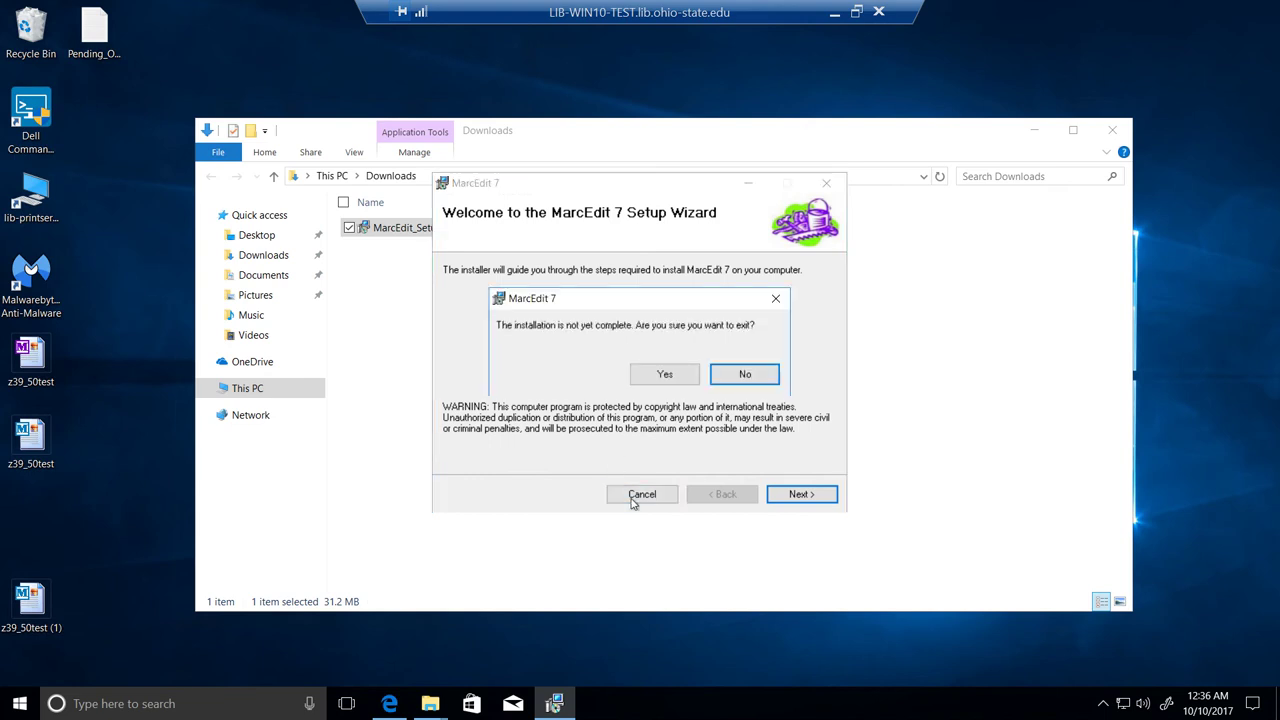
{"action": "left_click", "coordinate": [682, 388]}
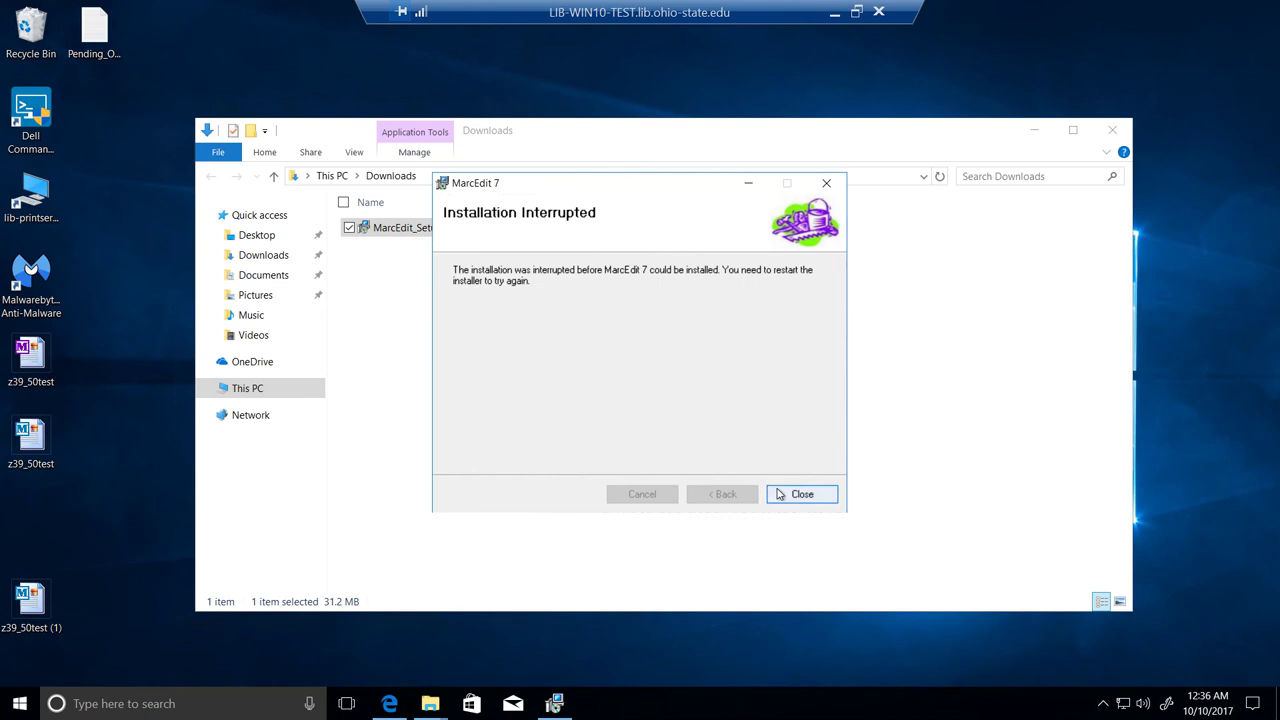
{"action": "left_click", "coordinate": [779, 494]}
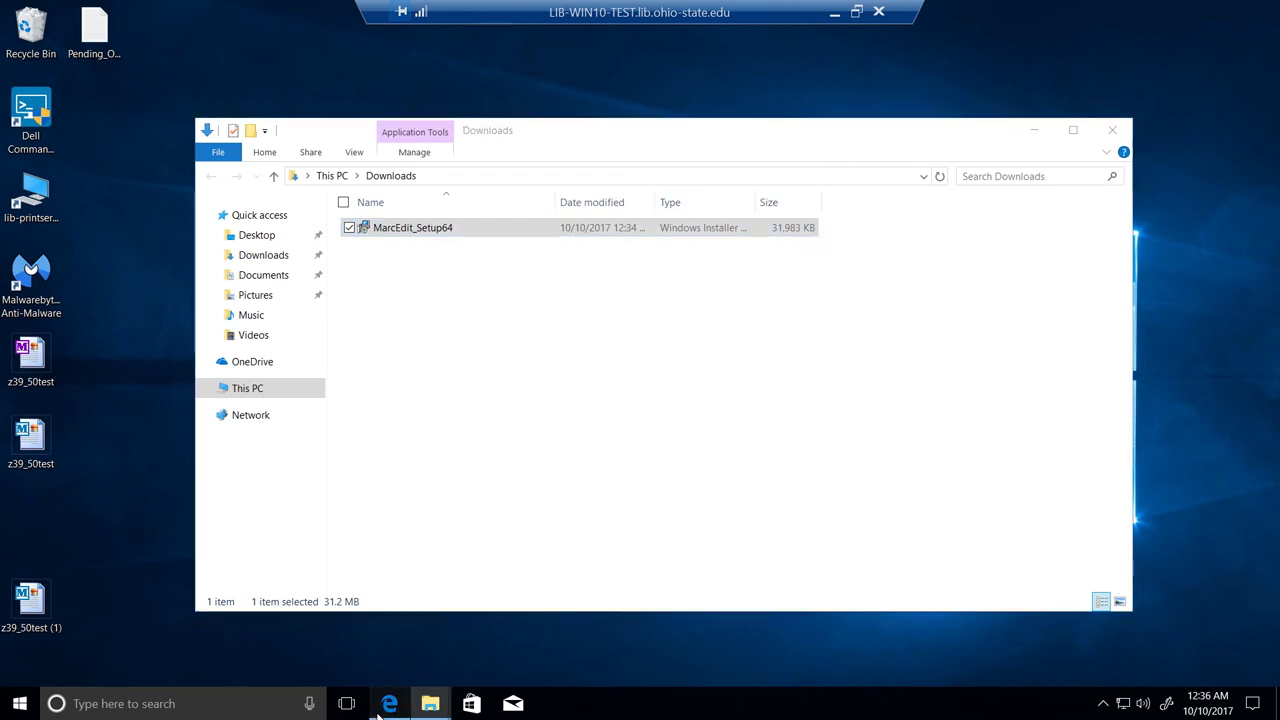
Switch to Edge, run MarcEdit_Setup64.msi from the browser's past downloads, and minimize the browser.
{"action": "left_click", "coordinate": [380, 708]}
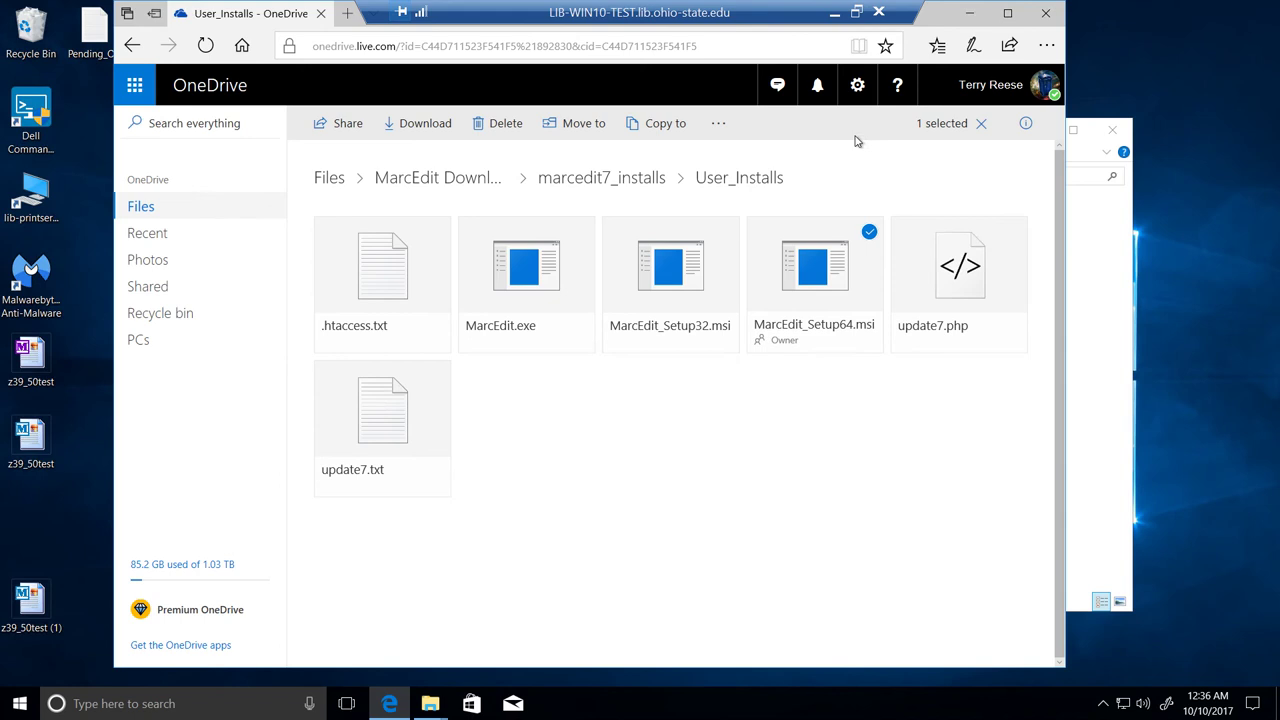
{"action": "left_click", "coordinate": [938, 47]}
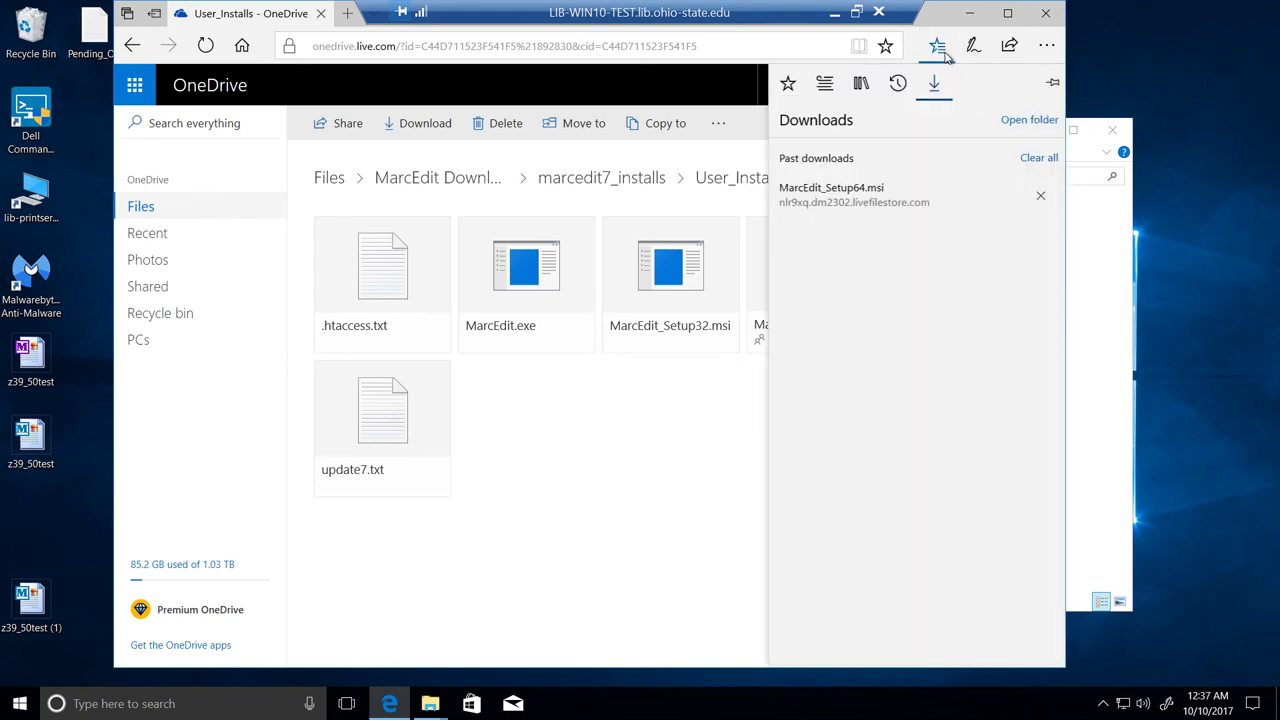
{"action": "left_click", "coordinate": [851, 203]}
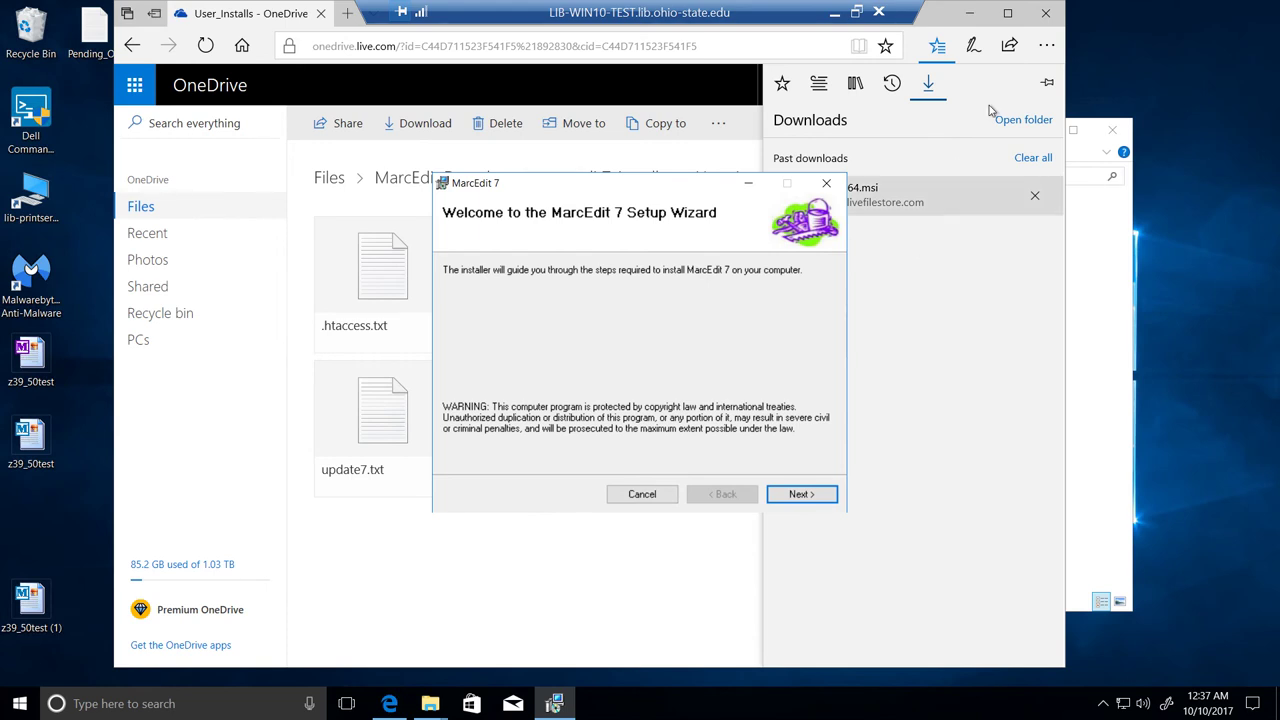
{"action": "left_click", "coordinate": [968, 13]}
{"action": "left_click", "coordinate": [968, 13]}
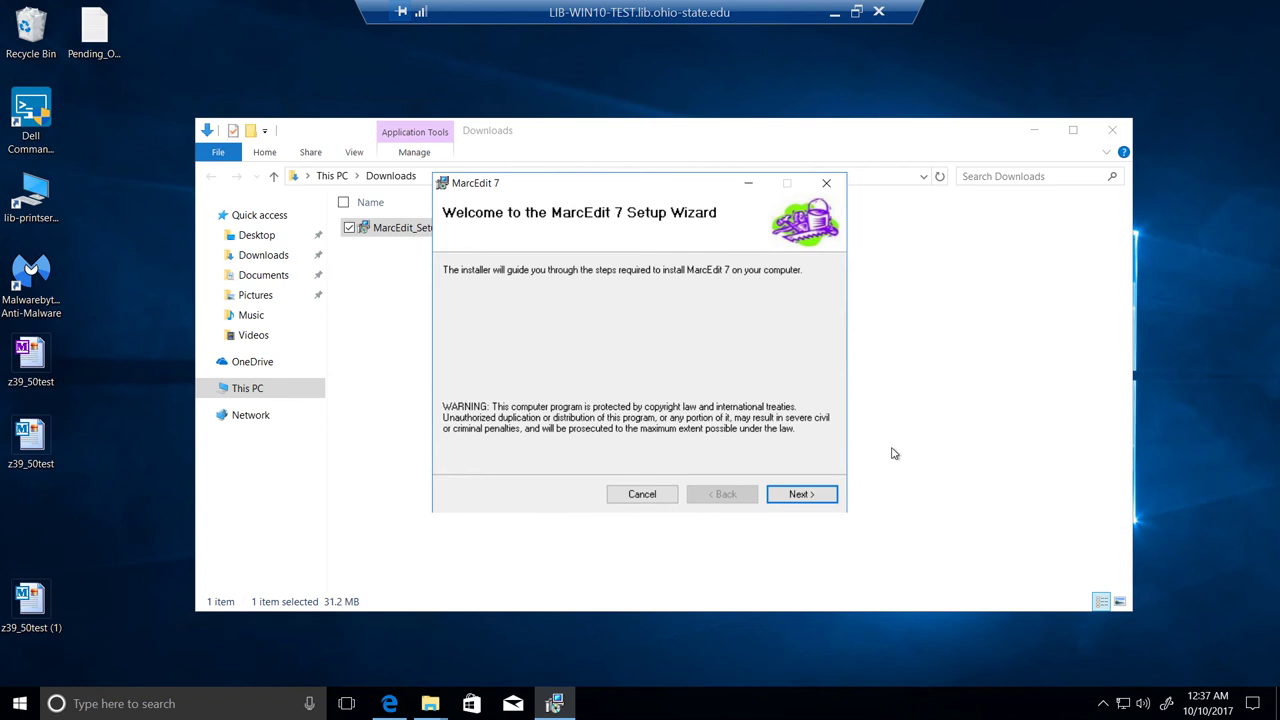
Install MarcEdit 7 in the proposed folder, agreeing to the license, and exit the setup wizard without launching the program.
{"action": "left_click", "coordinate": [813, 494]}
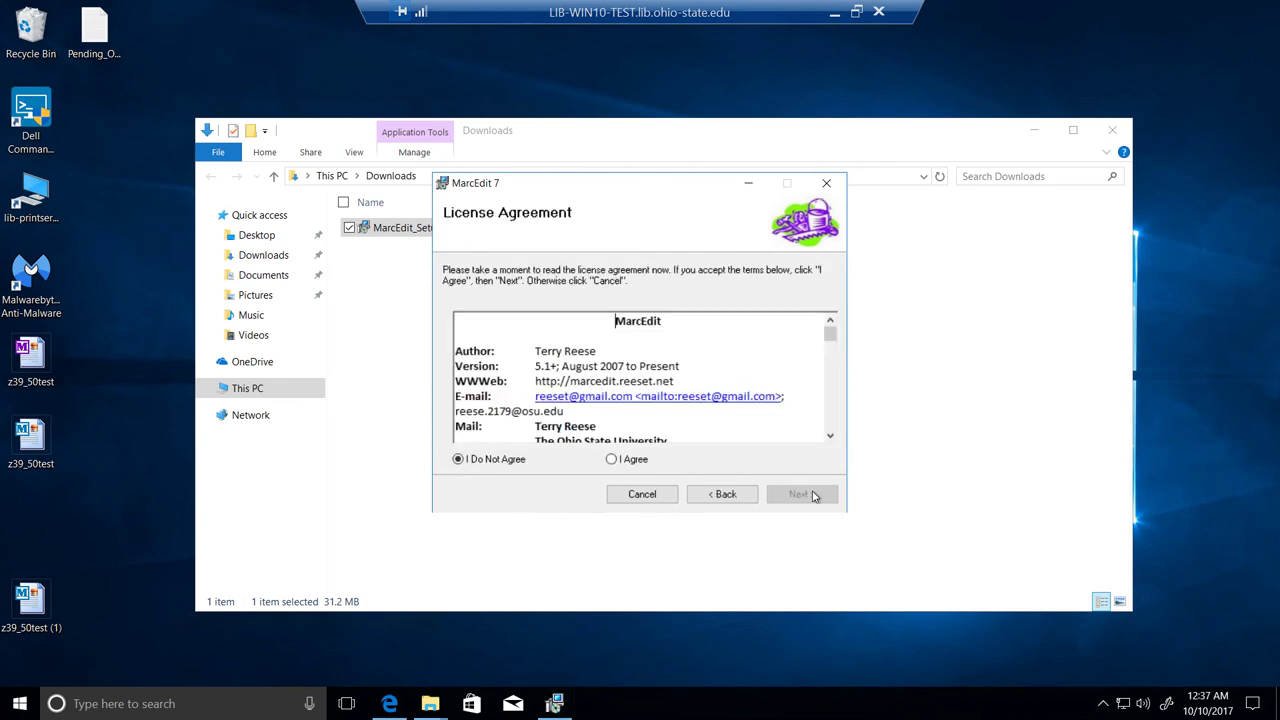
{"action": "left_click", "coordinate": [611, 459]}
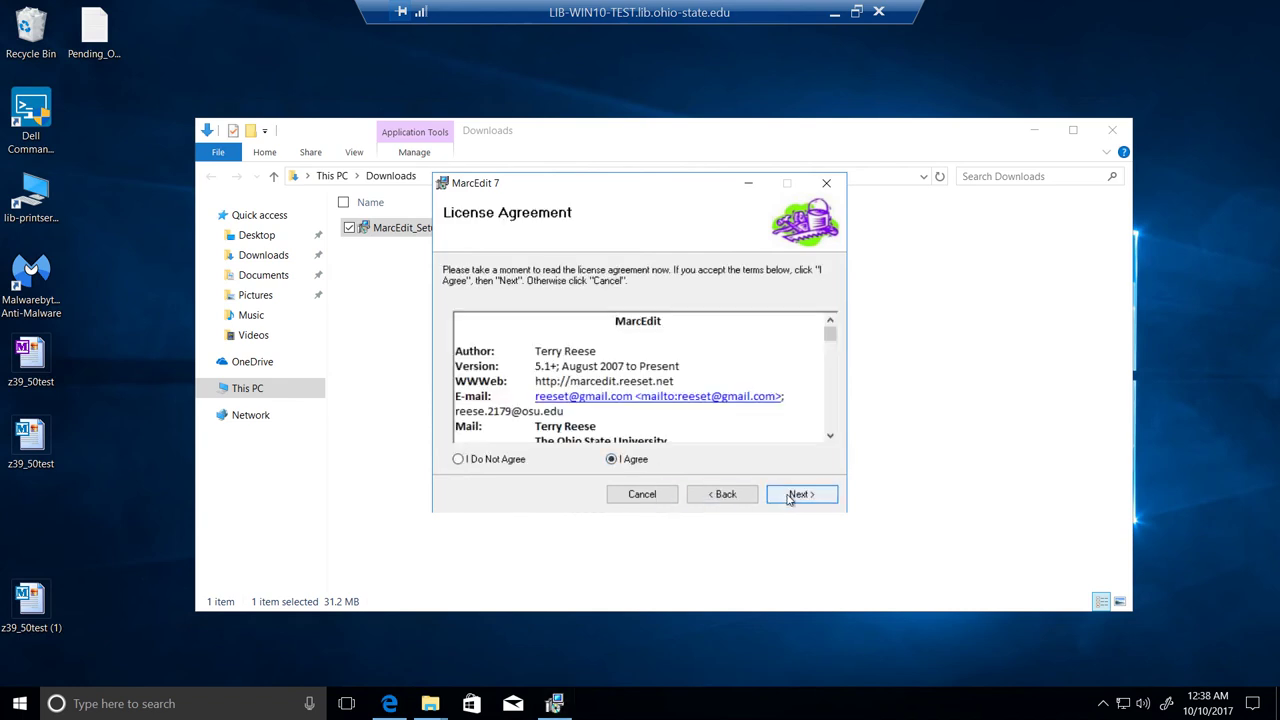
{"action": "left_click", "coordinate": [790, 496]}
{"action": "left_click", "coordinate": [790, 496]}
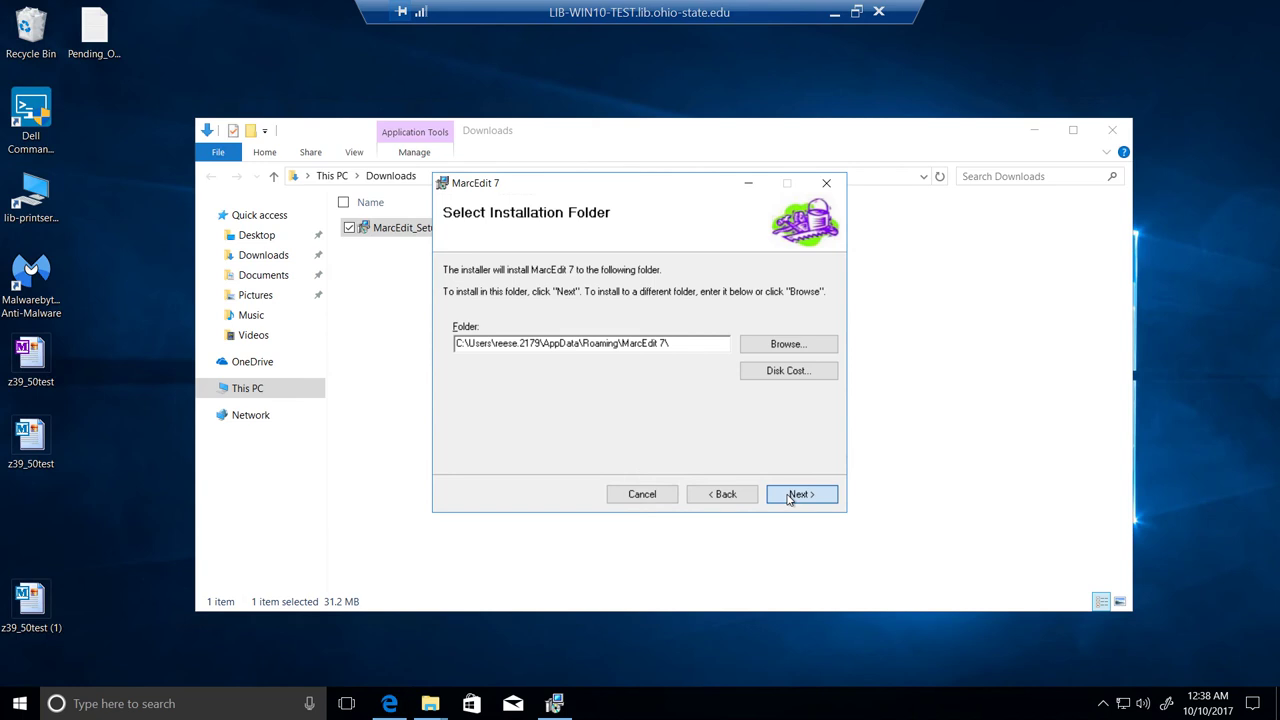
{"action": "left_click", "coordinate": [790, 496]}
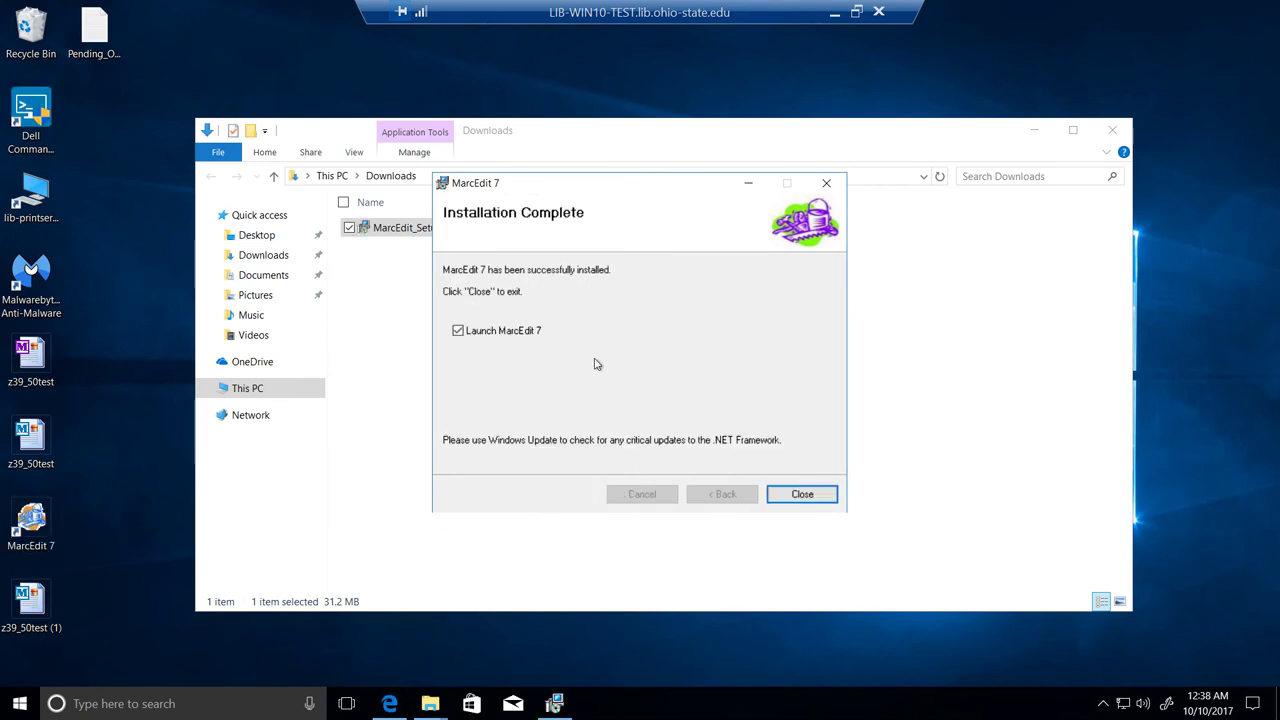
{"action": "left_click", "coordinate": [518, 338]}
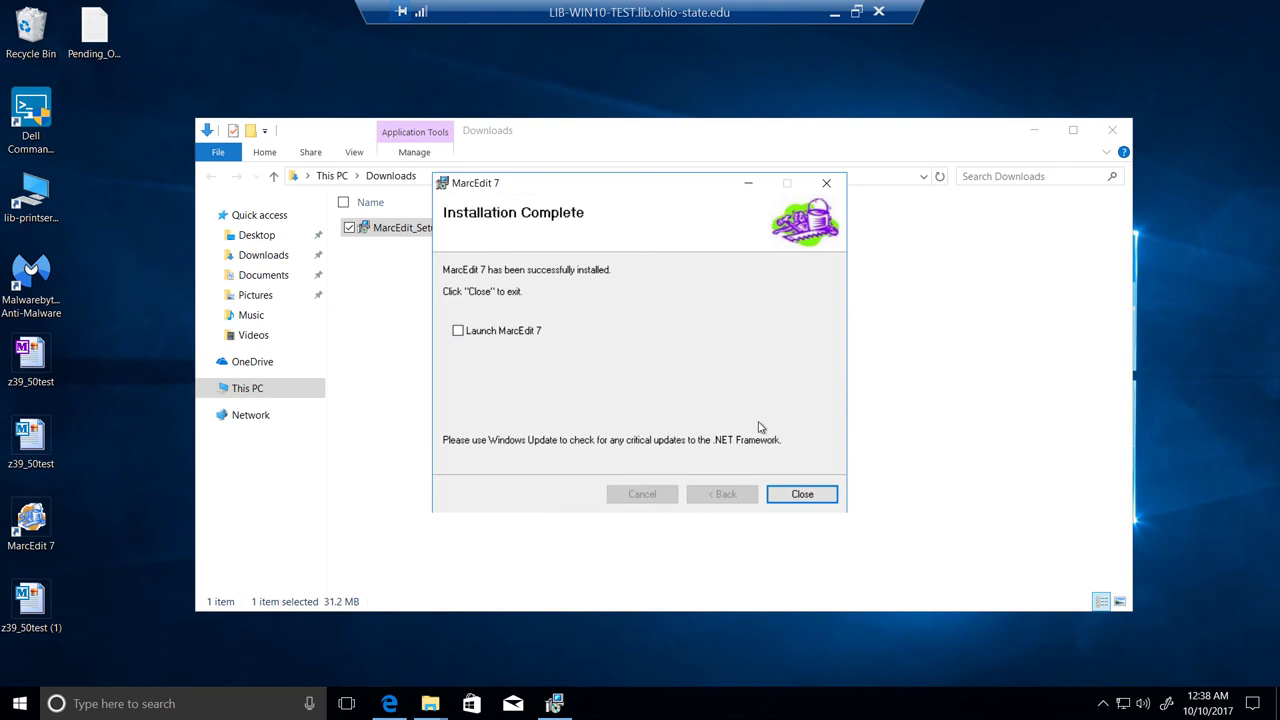
{"action": "left_click", "coordinate": [795, 493]}
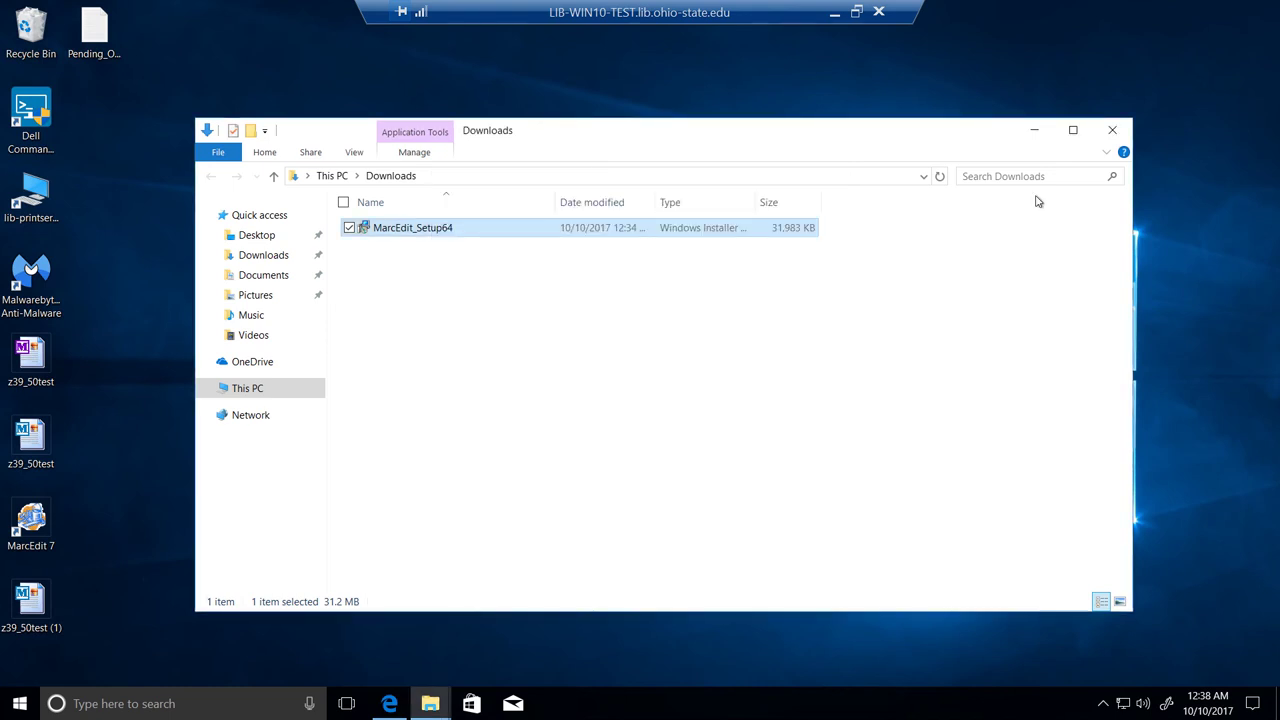
Minimize the Downloads window and open the z39_50test.mrc file from the desktop.
{"action": "left_click", "coordinate": [1034, 130]}
{"action": "left_click", "coordinate": [47, 516]}
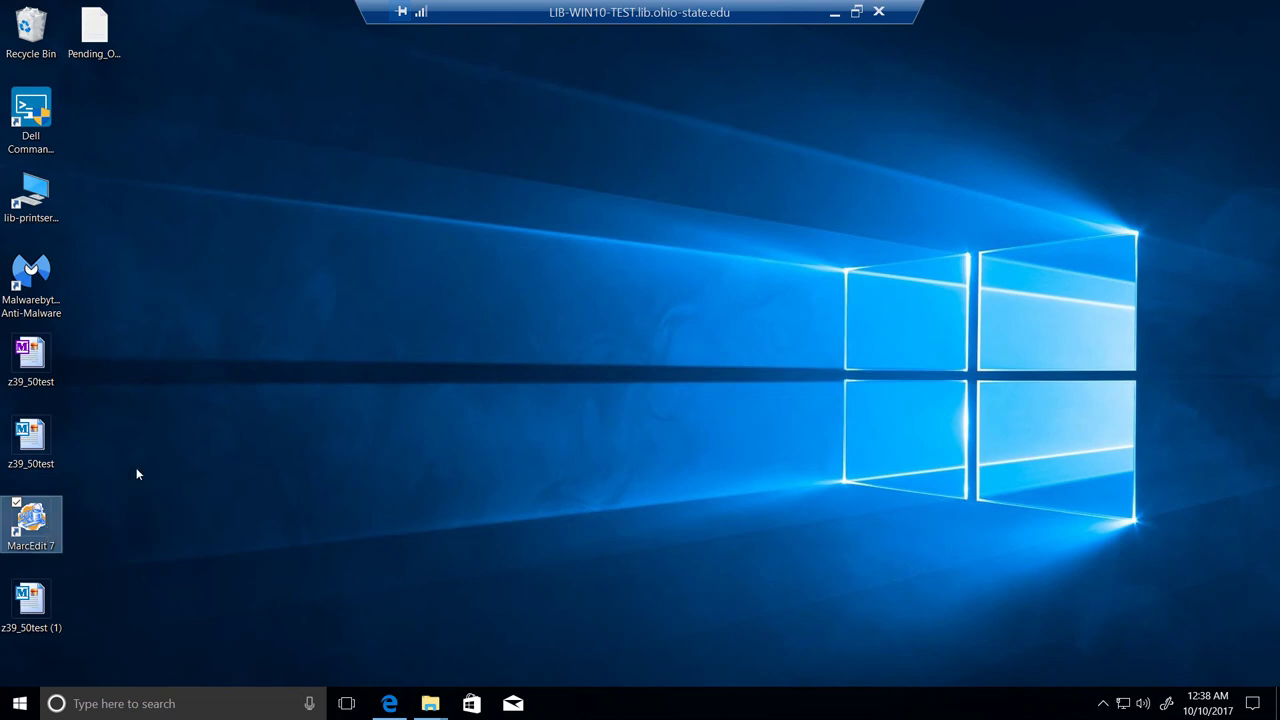
{"action": "left_click", "coordinate": [40, 374]}
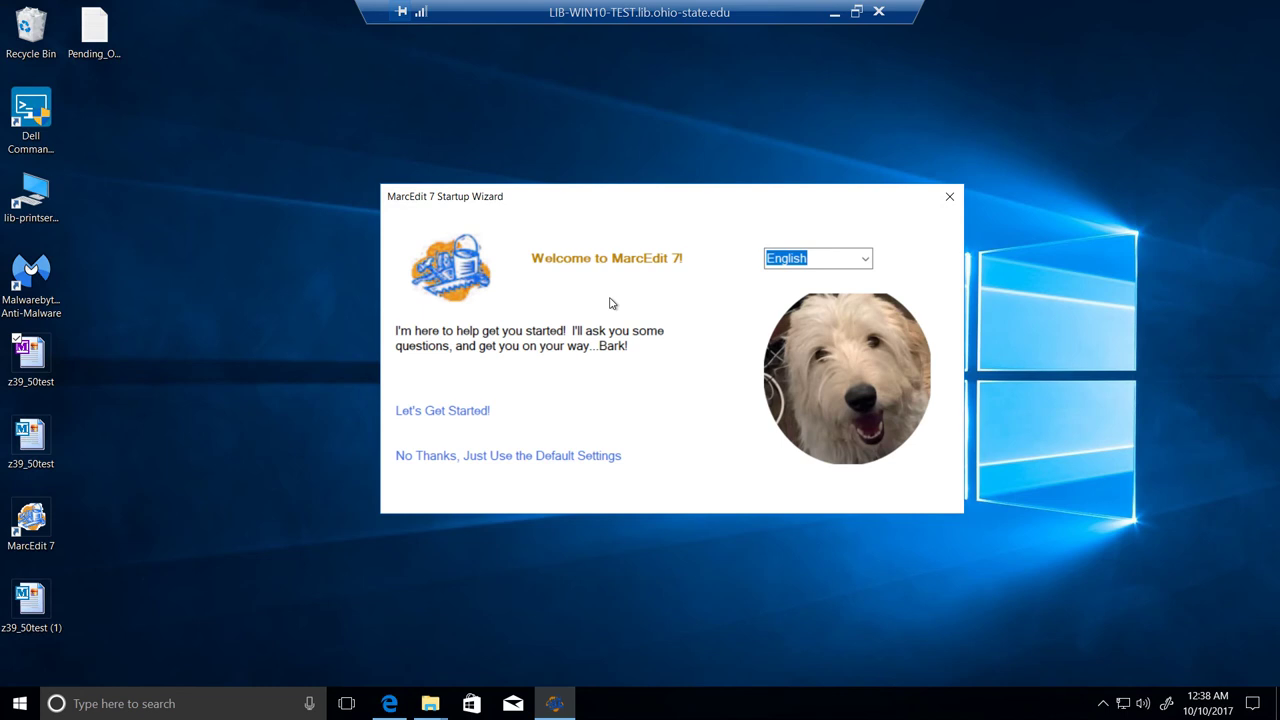
Begin the guided MarcEdit 7 startup wizard in English and download the Noto font family for Unicode support.
{"action": "left_click", "coordinate": [464, 412]}
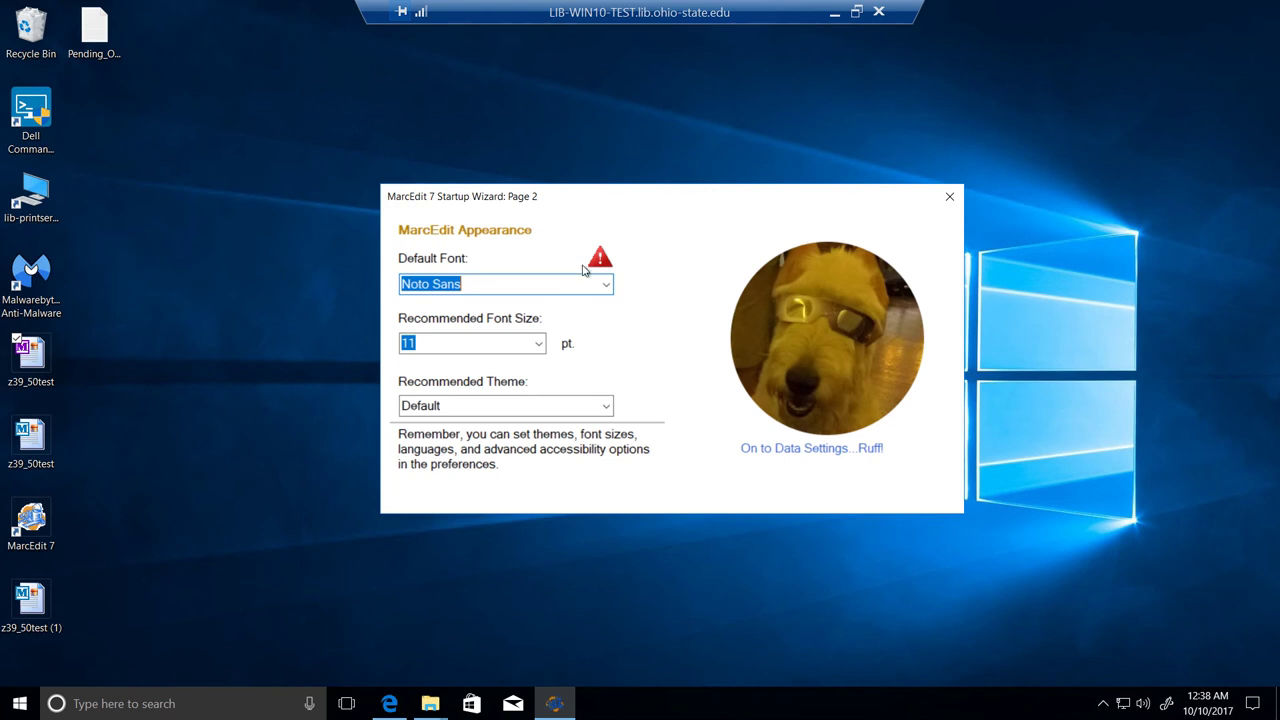
{"action": "mouse_move", "coordinate": [603, 261]}
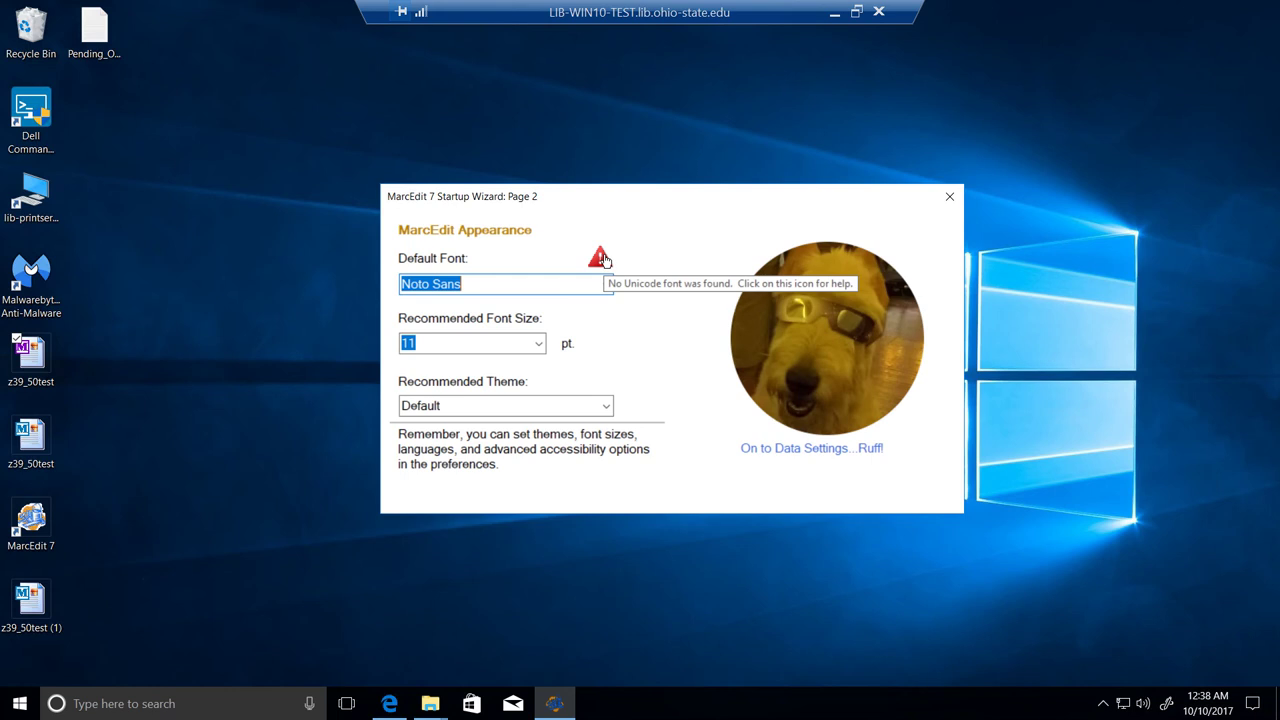
{"action": "left_click", "coordinate": [600, 259]}
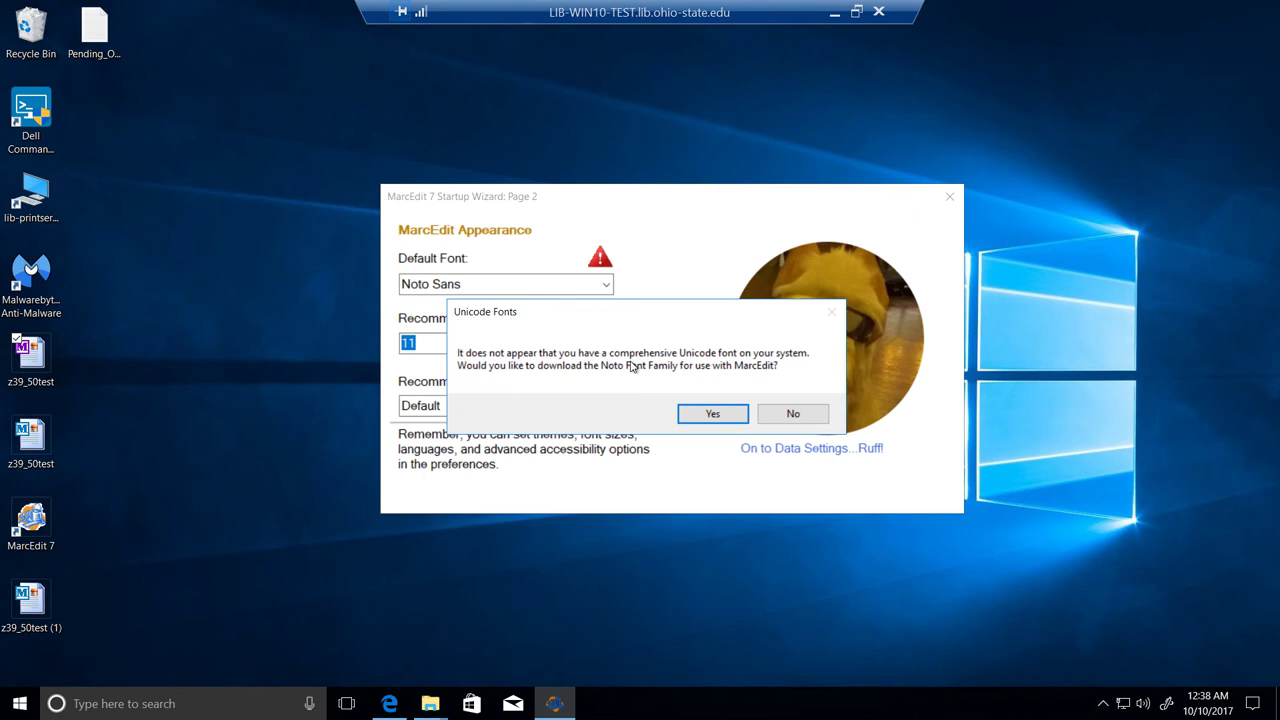
{"action": "left_click", "coordinate": [692, 415]}
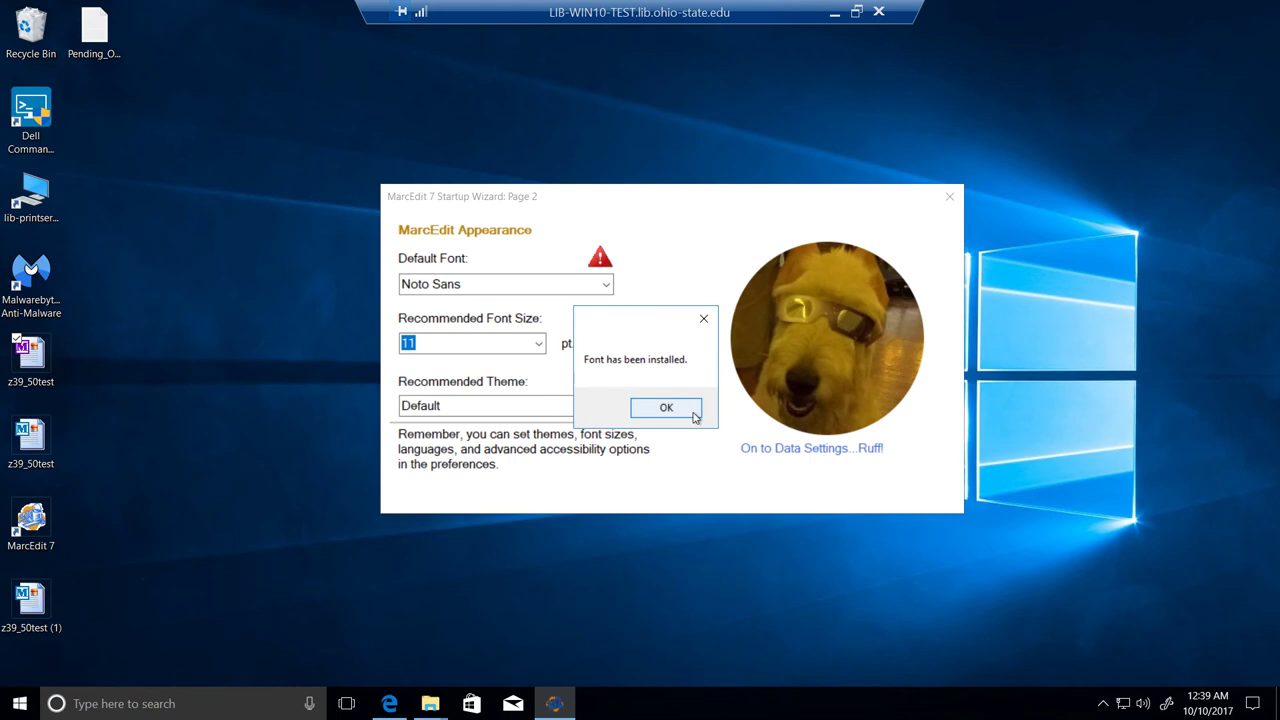
{"action": "left_click", "coordinate": [687, 414]}
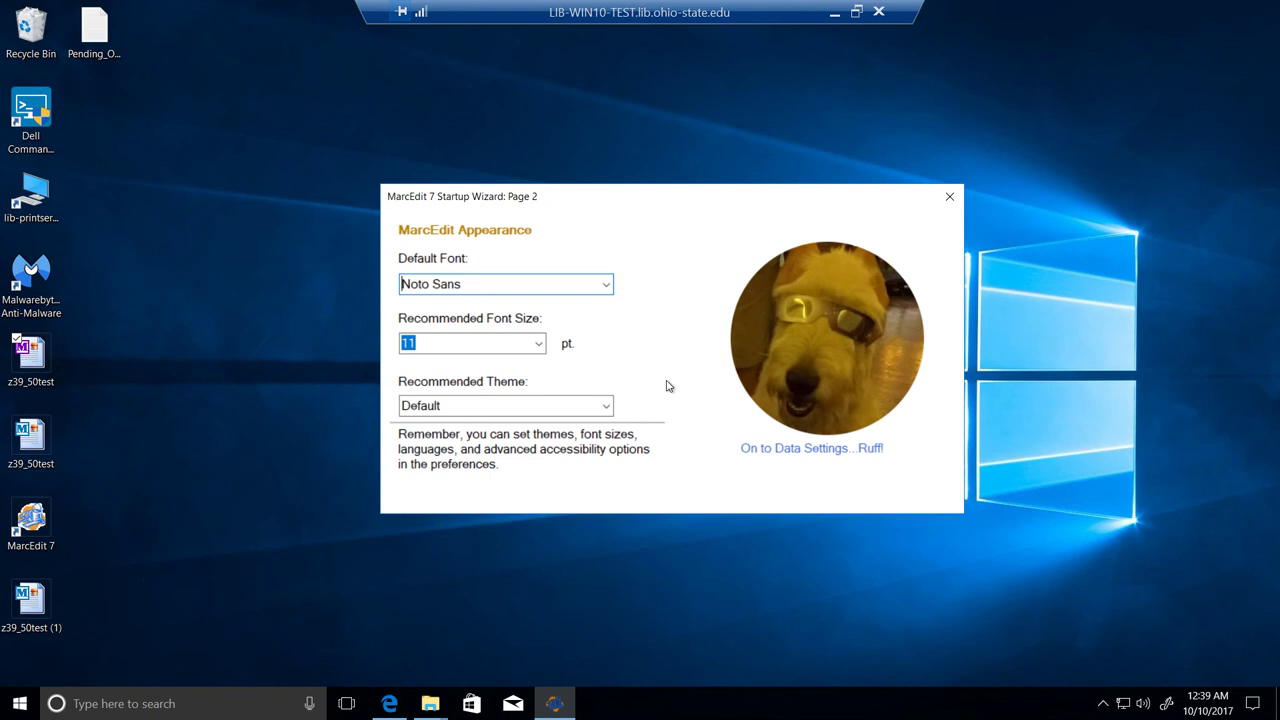
Accept the suggested appearance and MARC21 data settings, finish the startup wizard, and close MARC Tools.
{"action": "left_click", "coordinate": [797, 452]}
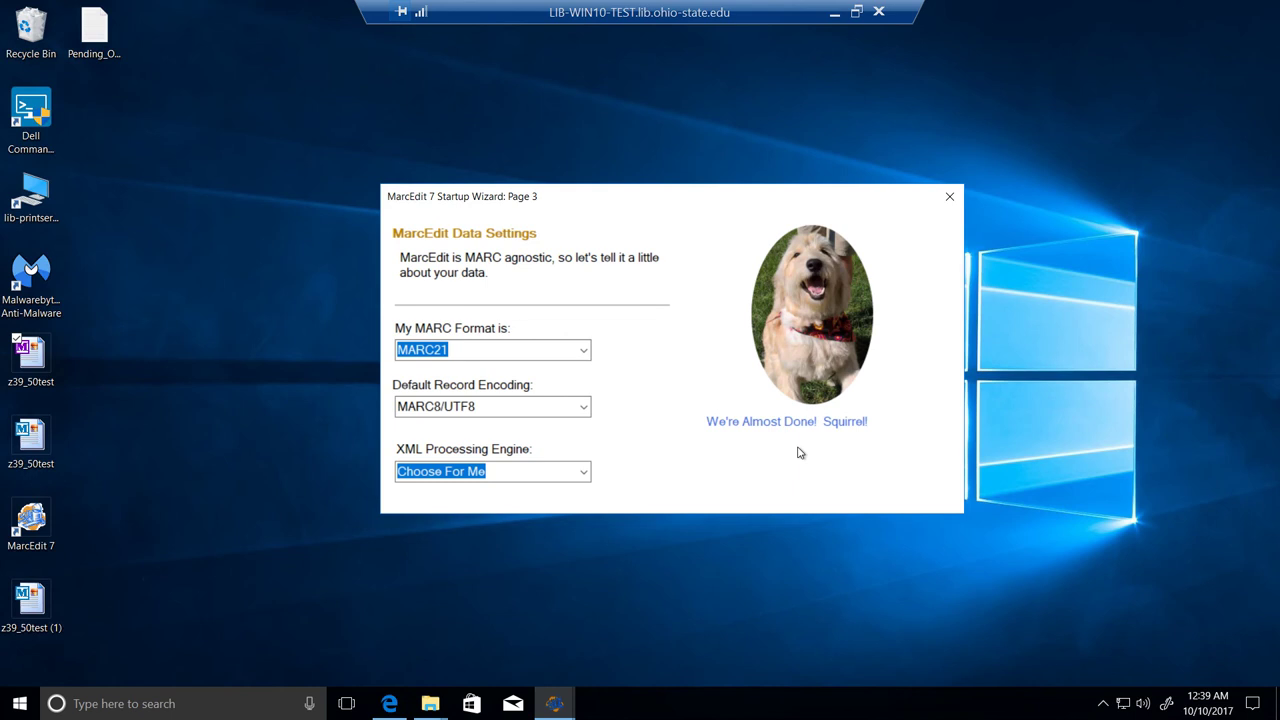
{"action": "left_click", "coordinate": [787, 424]}
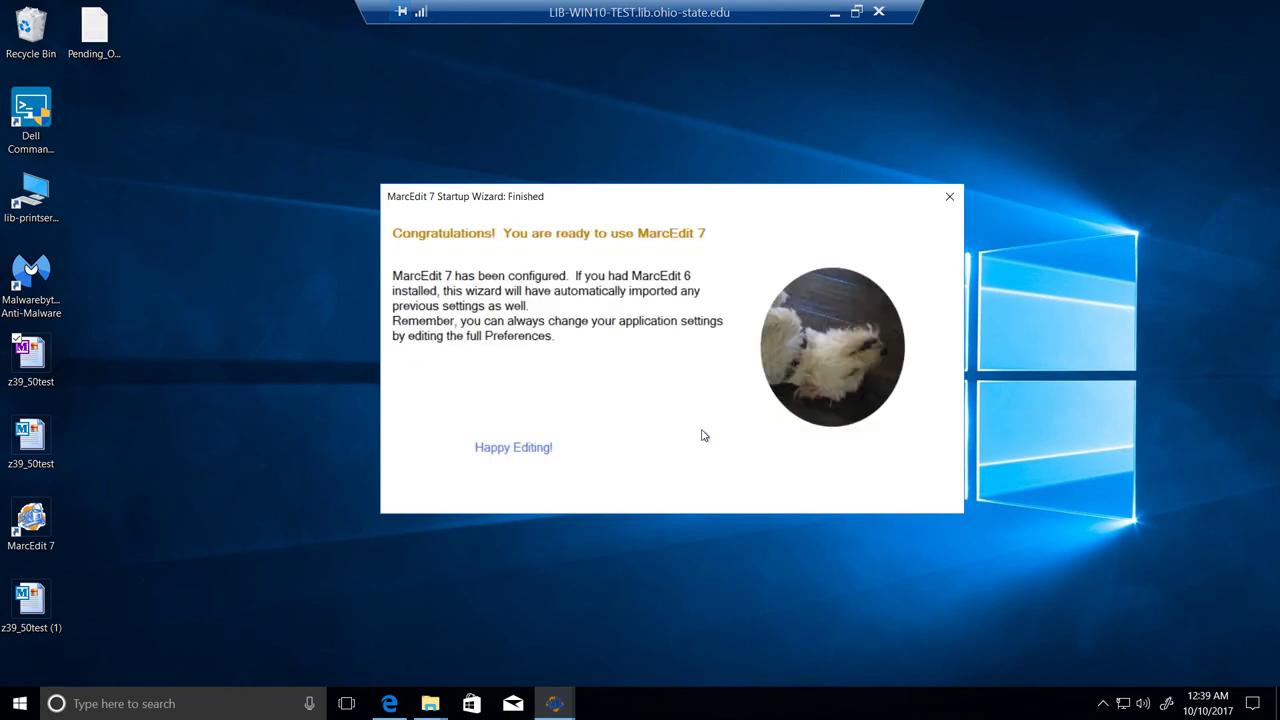
{"action": "left_click", "coordinate": [538, 453]}
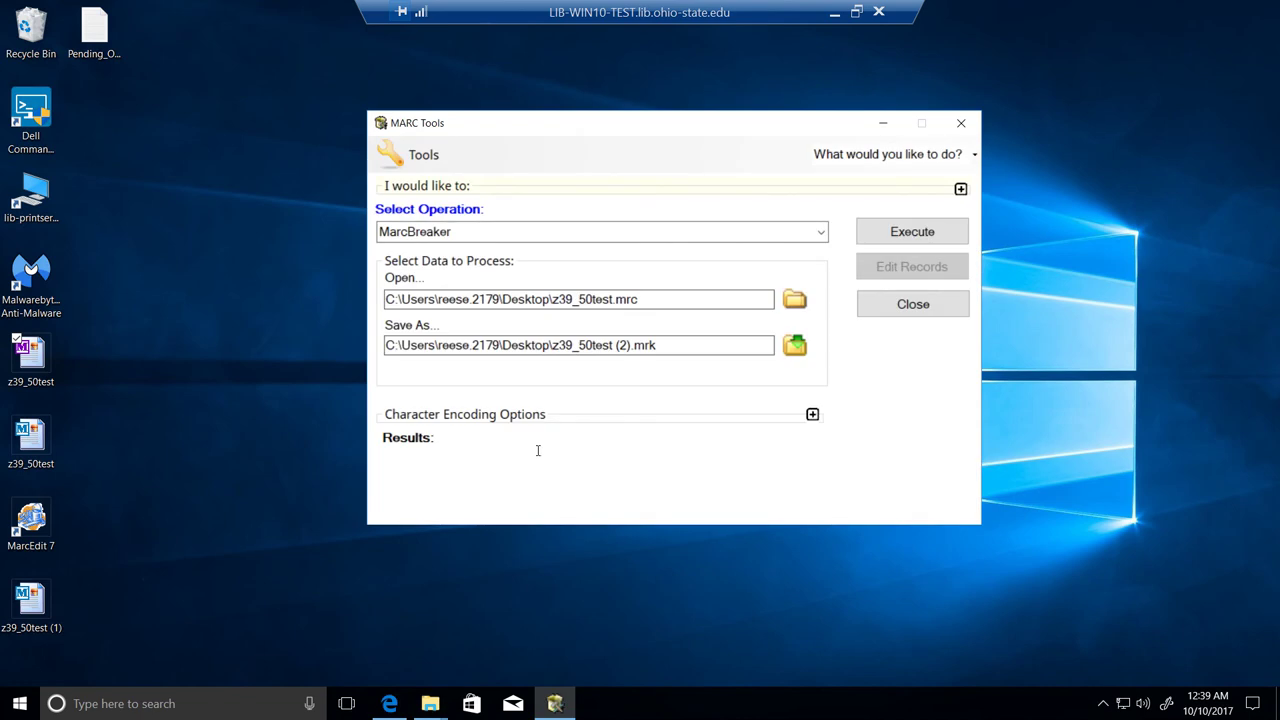
{"action": "left_click", "coordinate": [902, 318]}
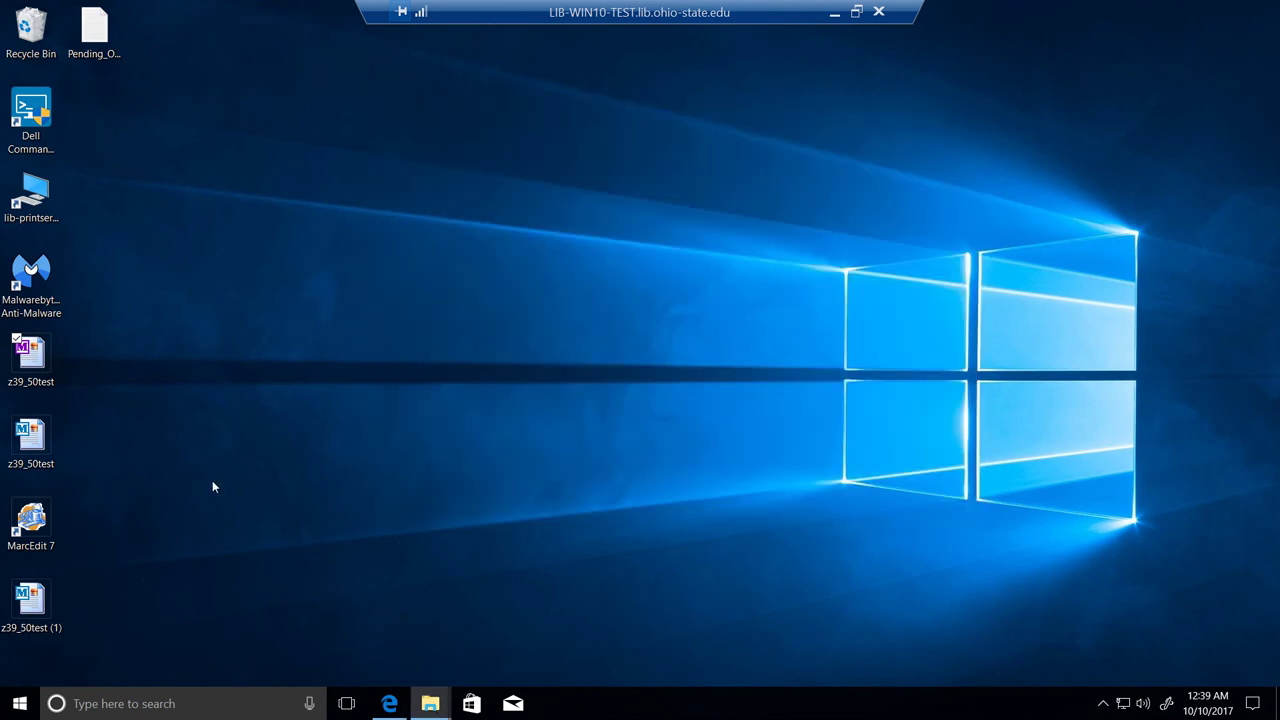
Start MarcEdit 7 from the desktop and view the Language settings in its preferences.
{"action": "left_click", "coordinate": [36, 524]}
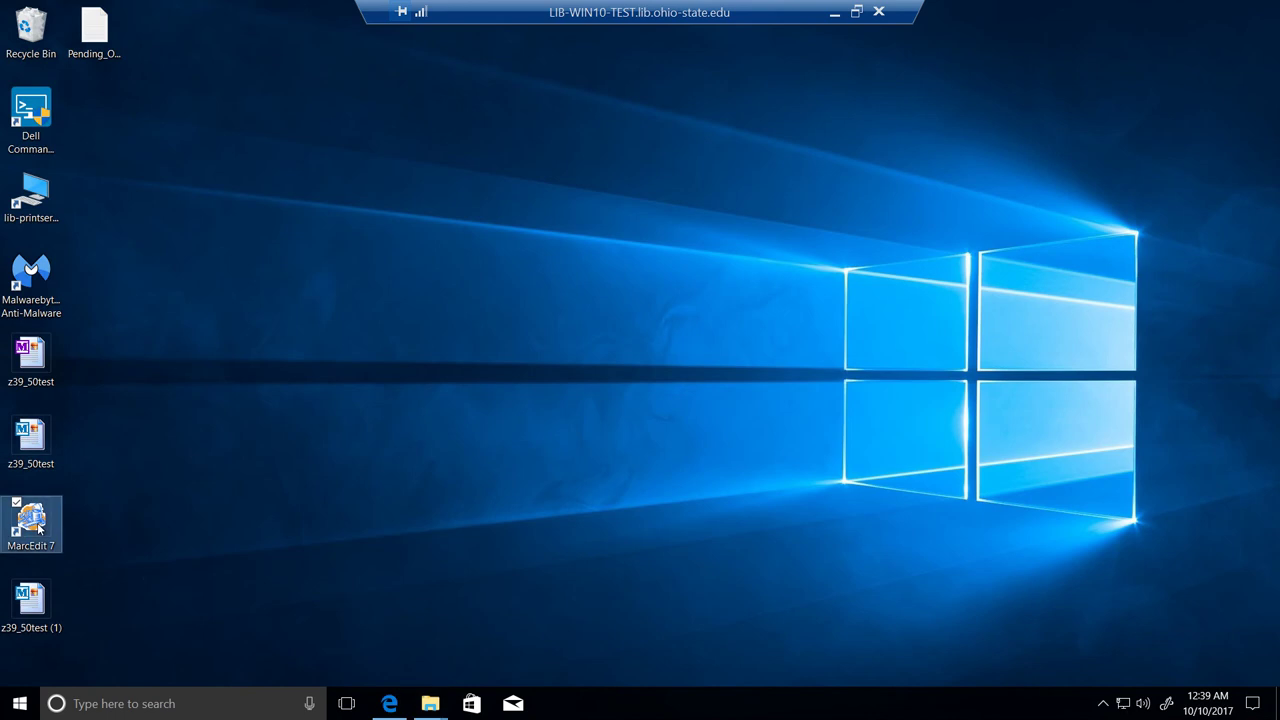
{"action": "double_click", "coordinate": [31, 522]}
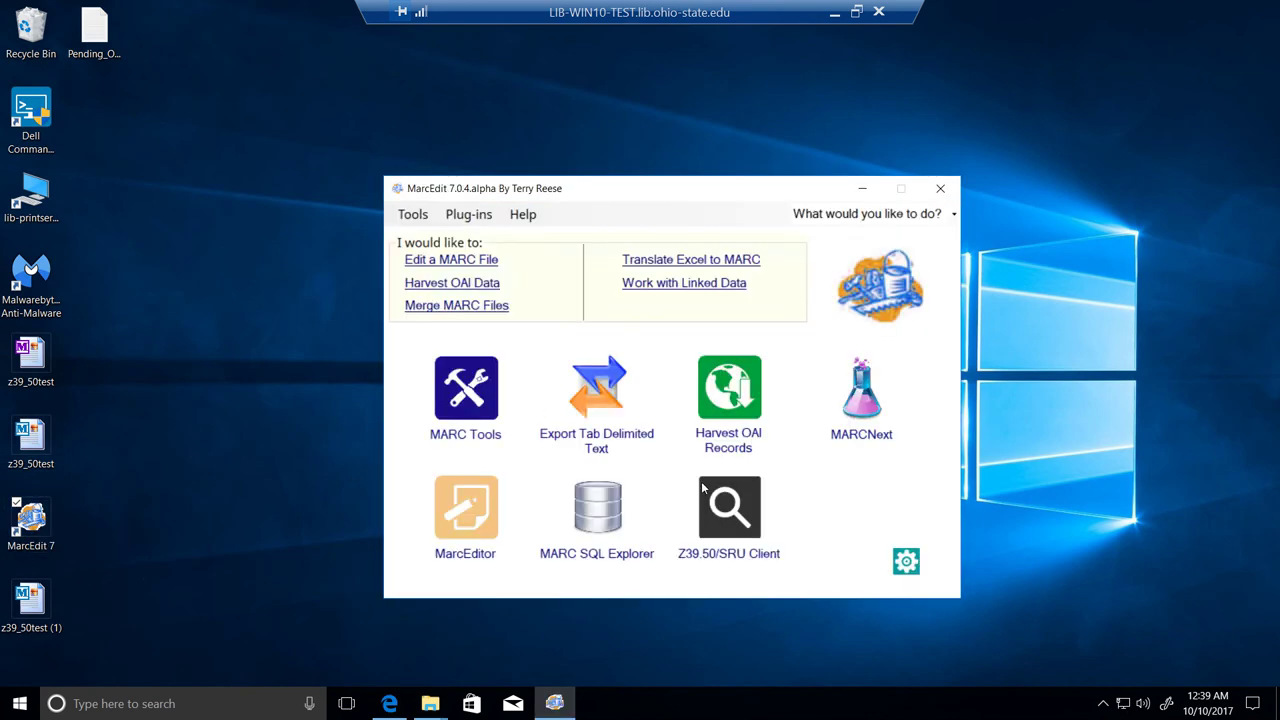
{"action": "left_click", "coordinate": [906, 562]}
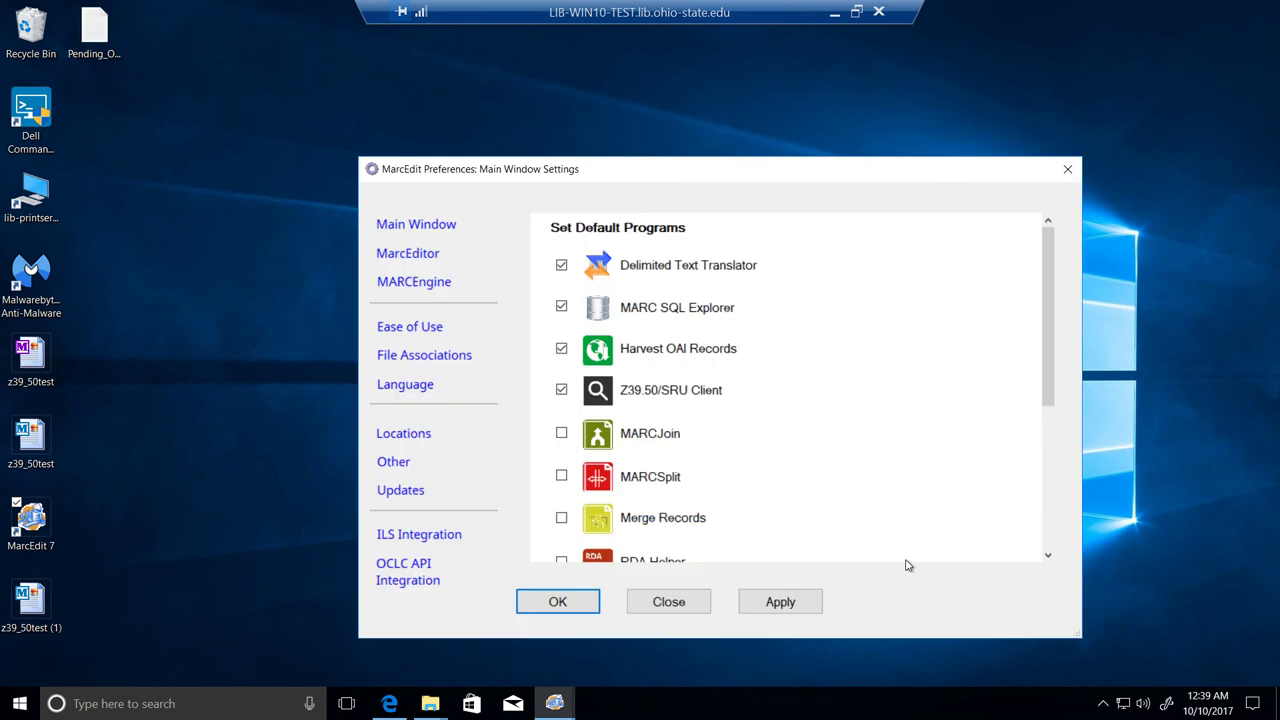
{"action": "left_click", "coordinate": [429, 392]}
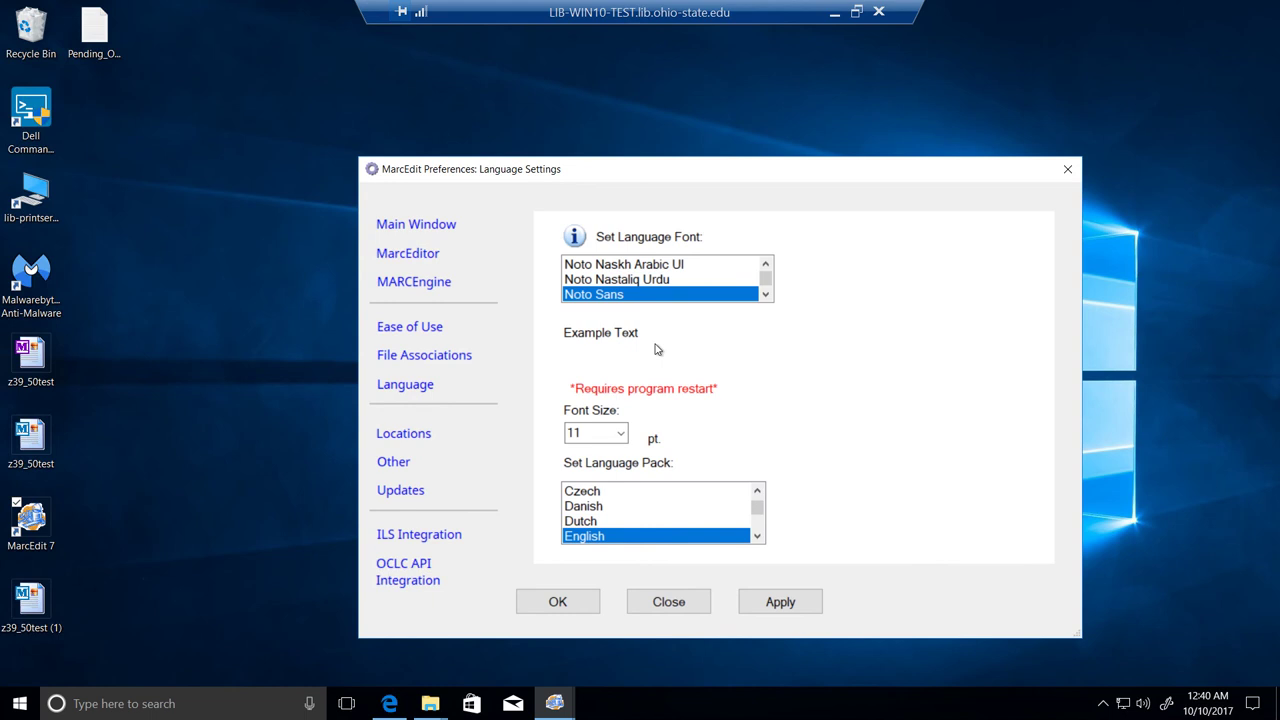
Review the MarcEditor font settings and its font selection dialog in the preferences, and close both without changing anything.
{"action": "left_click", "coordinate": [423, 256]}
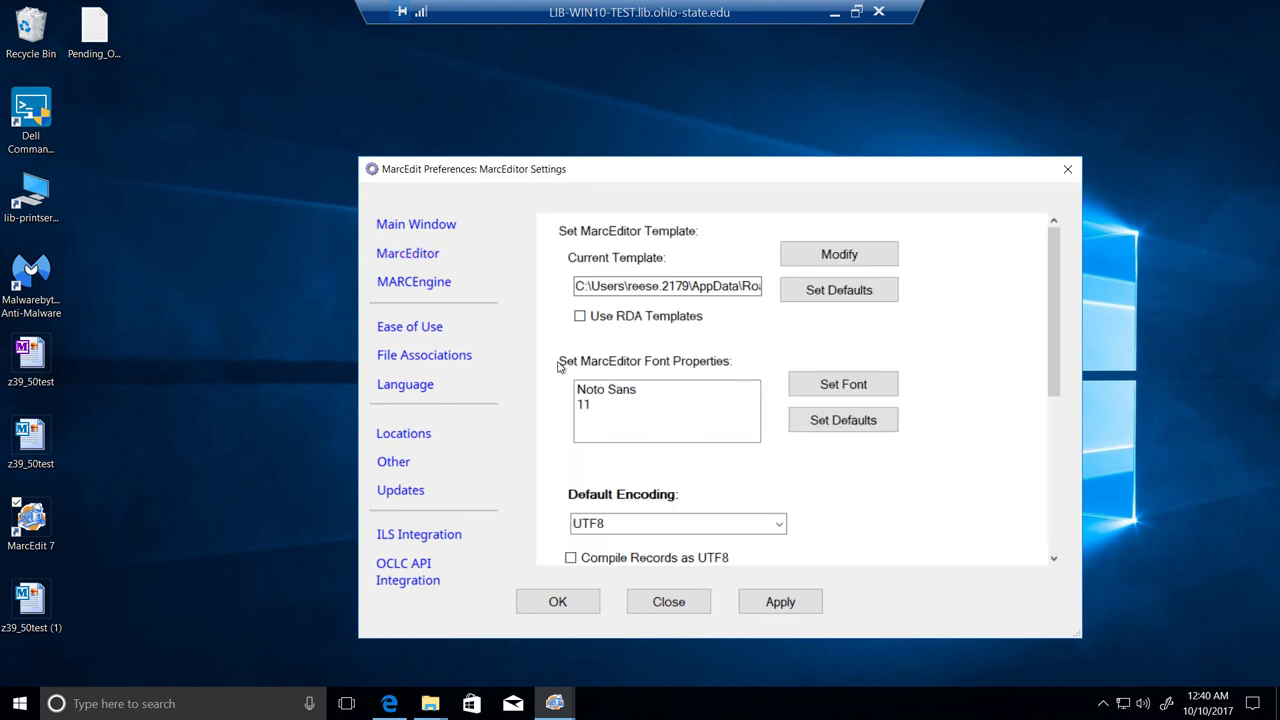
{"action": "left_click", "coordinate": [843, 384]}
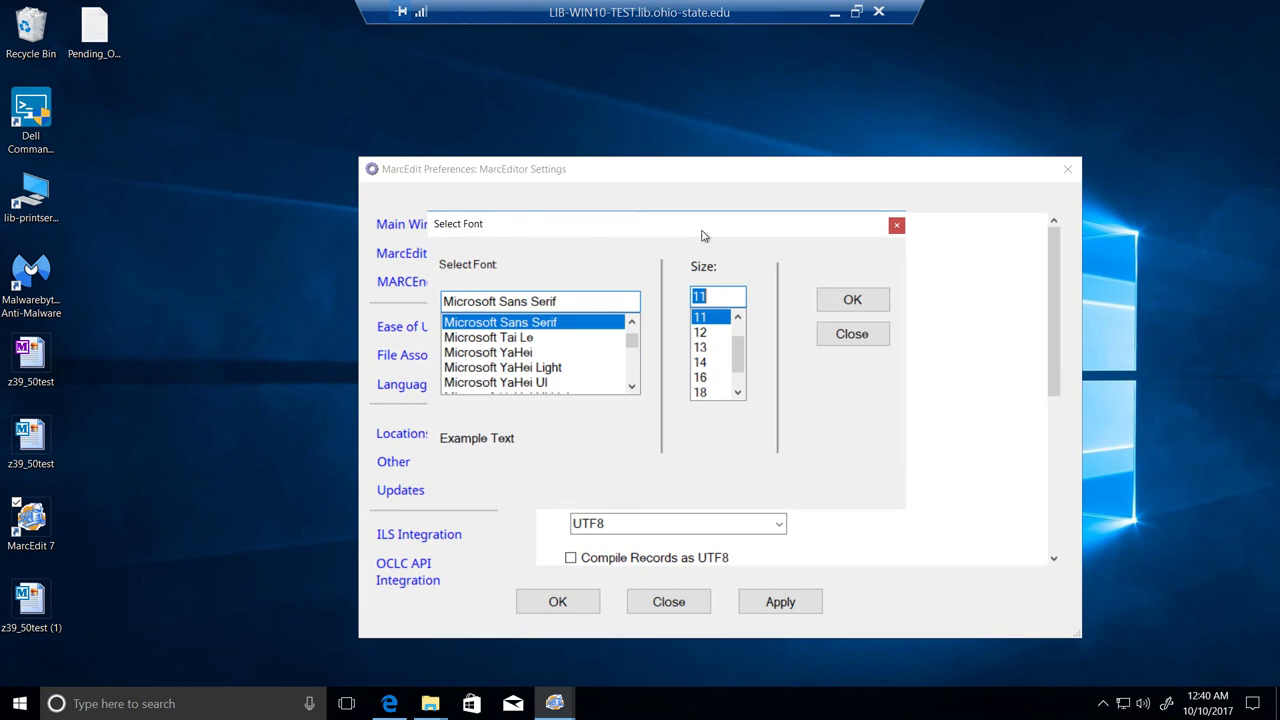
{"action": "left_click_drag", "start_coordinate": [698, 232], "coordinate": [722, 108]}
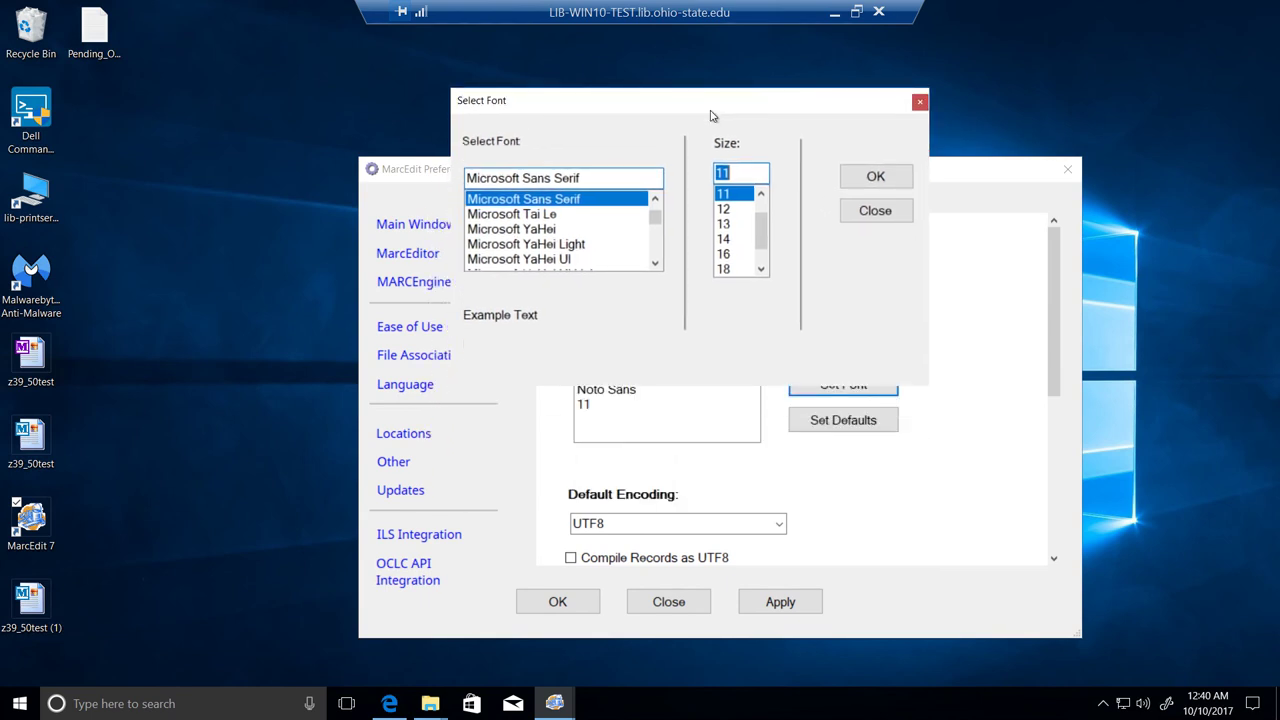
{"action": "left_click", "coordinate": [869, 210]}
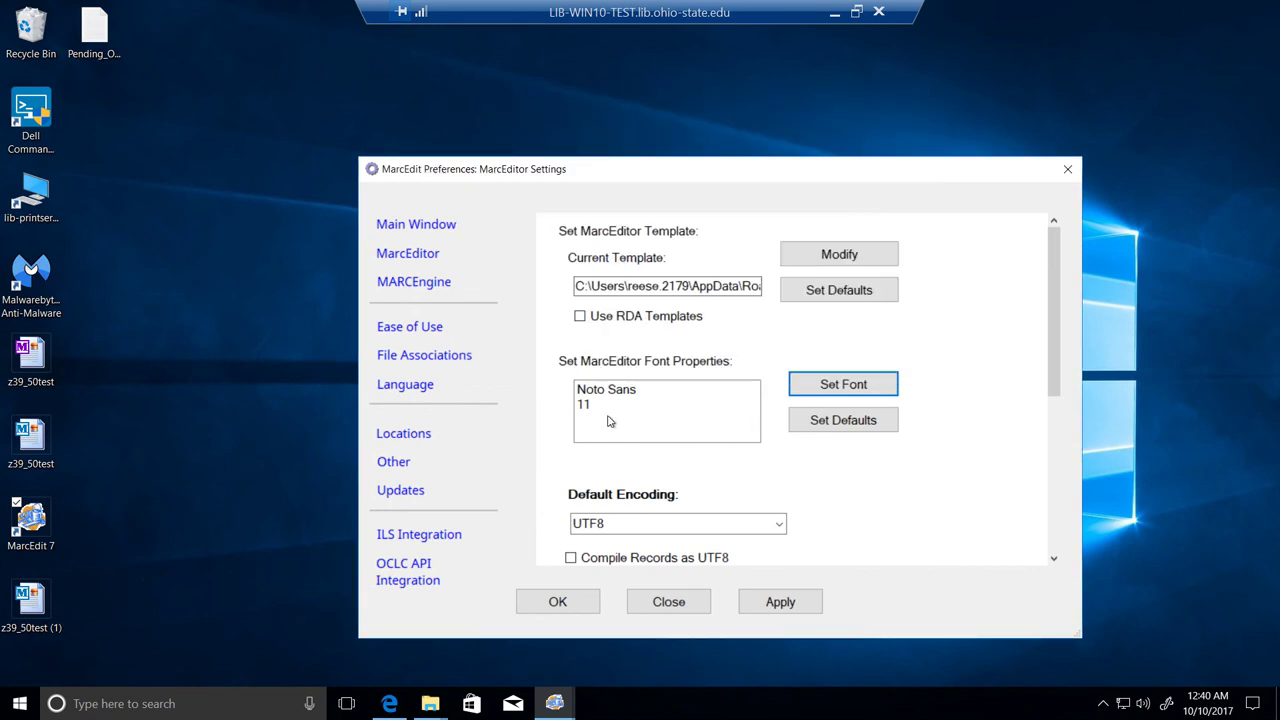
{"action": "left_click", "coordinate": [656, 600]}
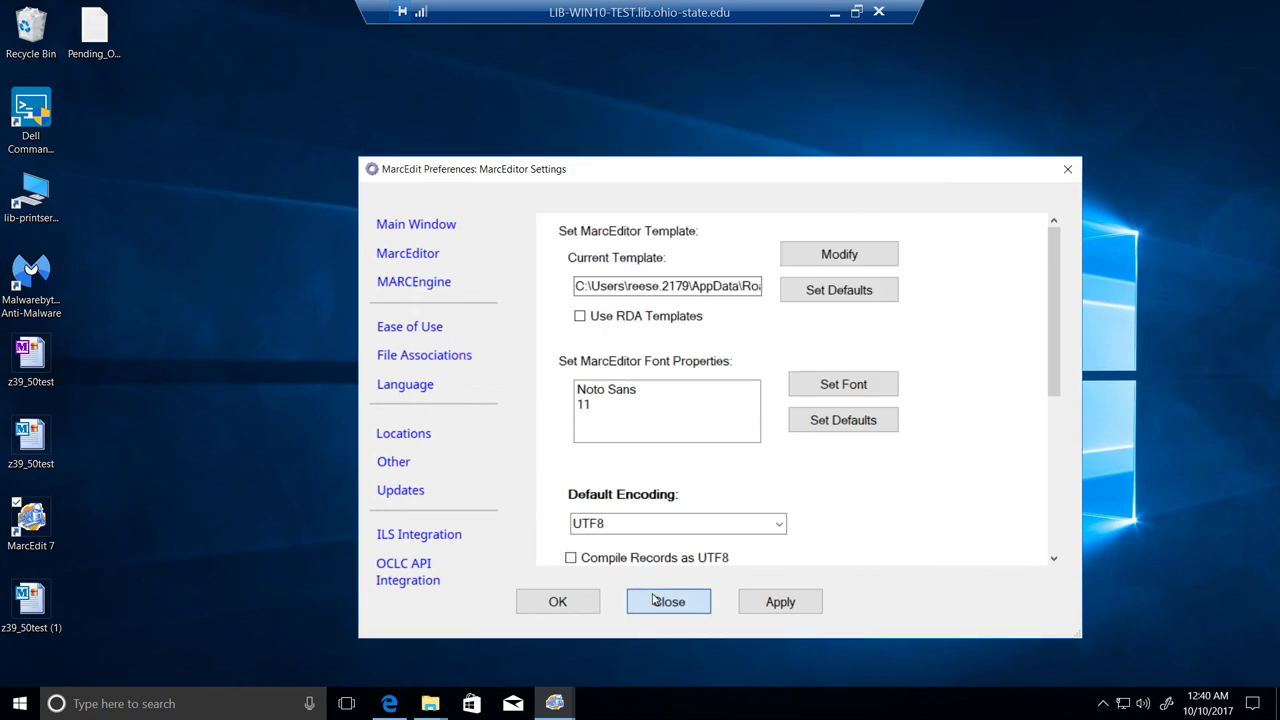
Open z39_50test.mrk from the Desktop folder in MarcEditor and look through the record.
{"action": "left_click", "coordinate": [459, 517]}
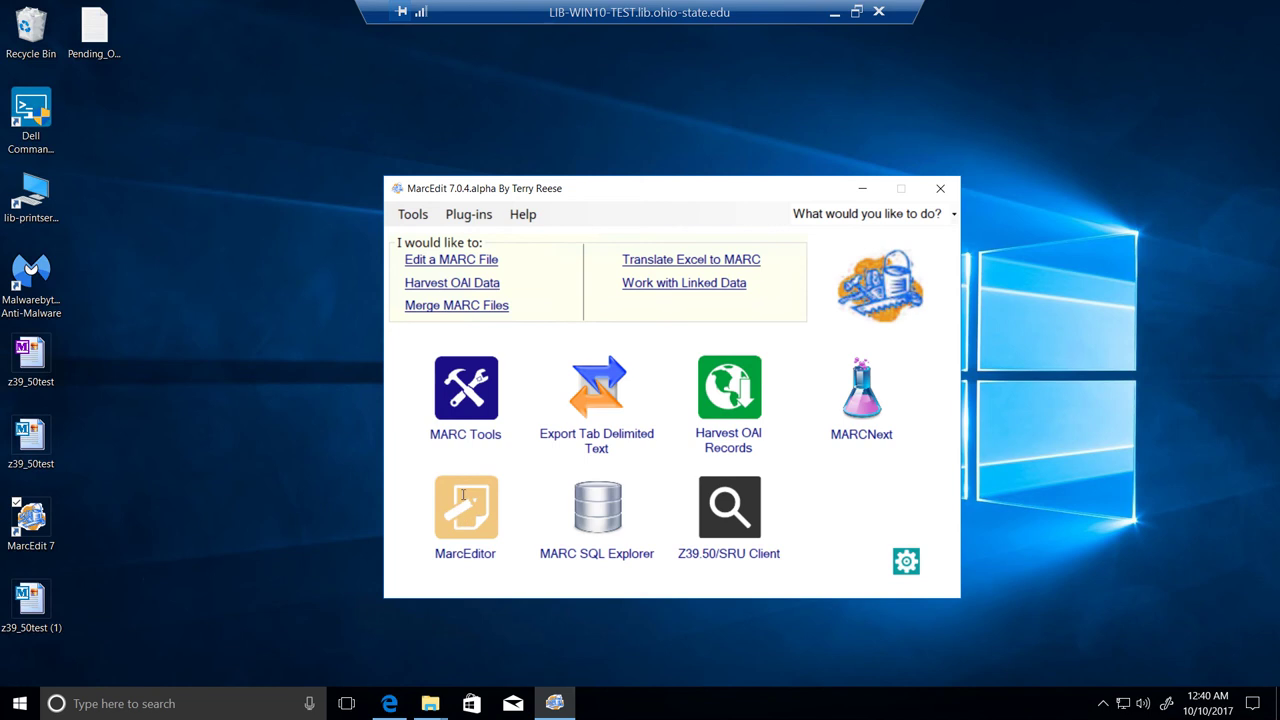
{"action": "left_click", "coordinate": [462, 178]}
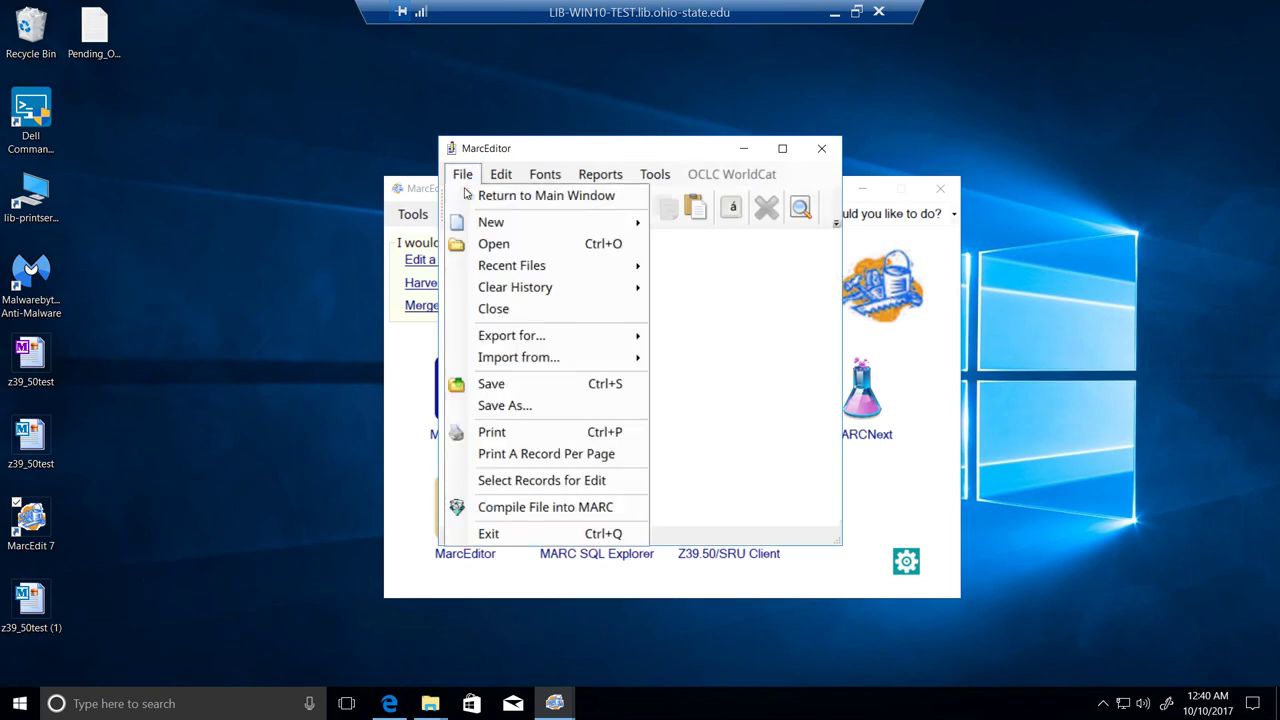
{"action": "mouse_move", "coordinate": [530, 270]}
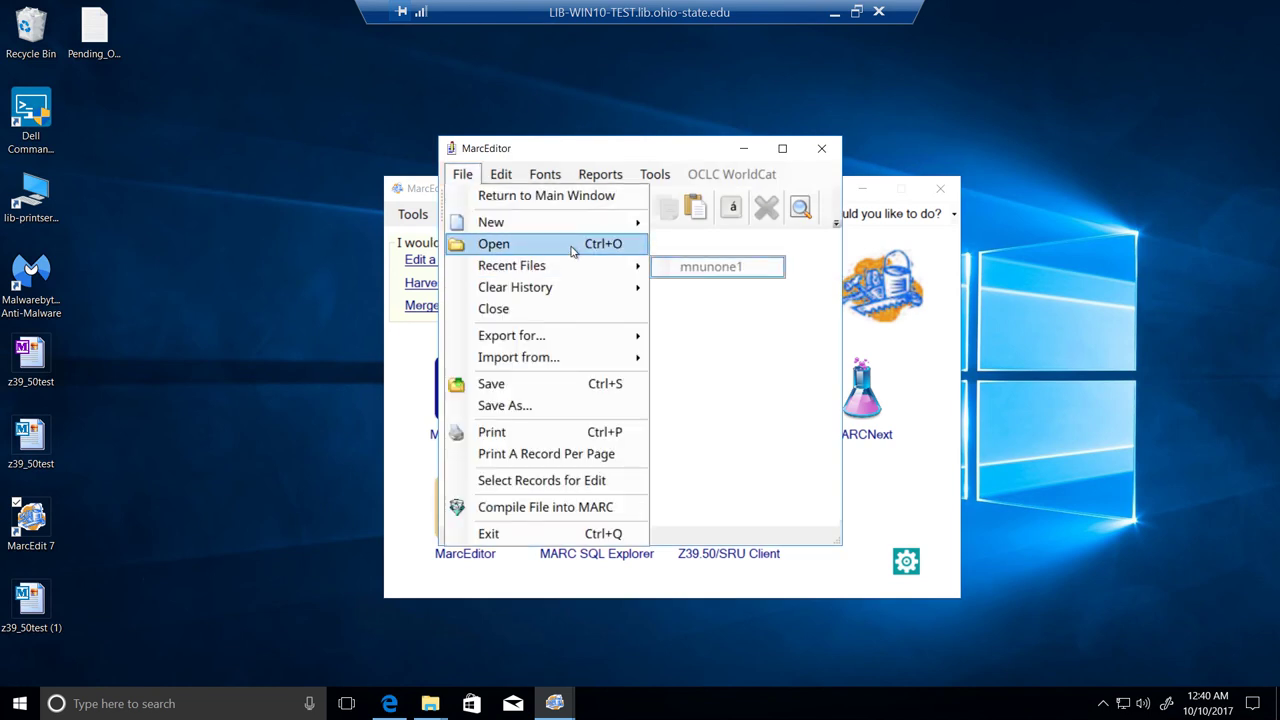
{"action": "left_click", "coordinate": [571, 246]}
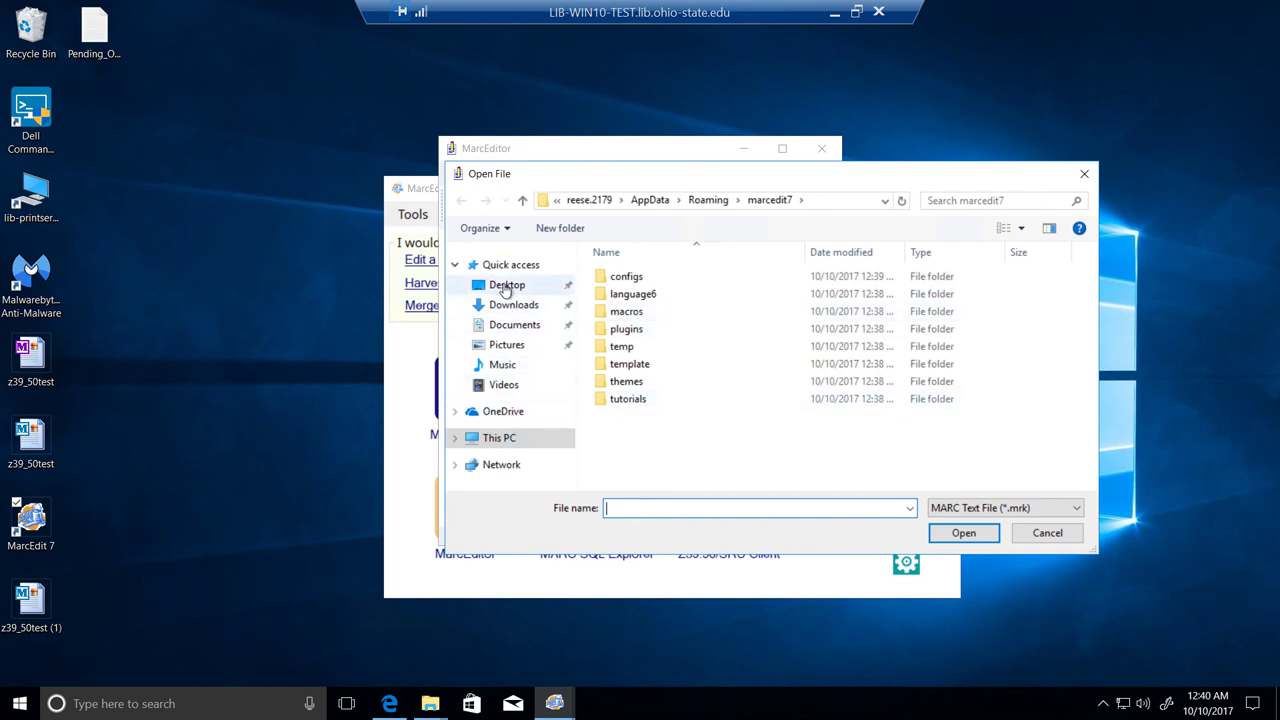
{"action": "left_click", "coordinate": [503, 287]}
{"action": "double_click", "coordinate": [629, 294]}
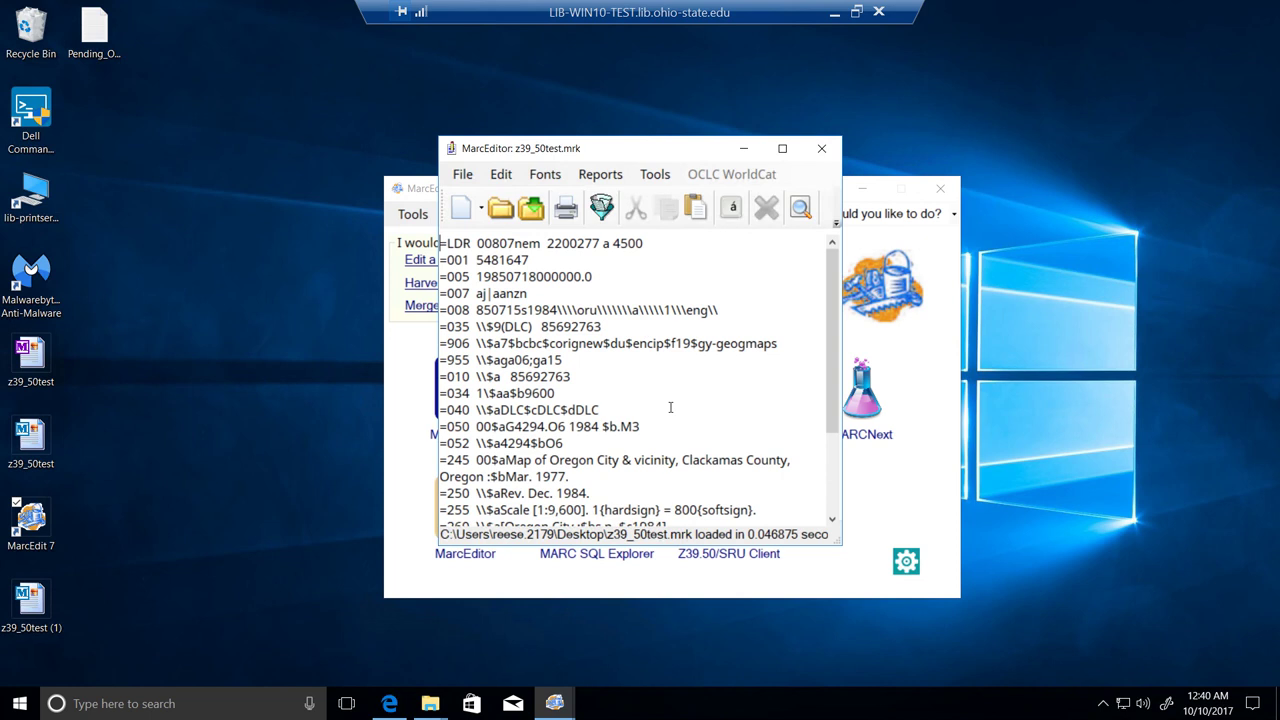
{"action": "scroll", "coordinate": [670, 404], "scroll_direction": "down", "scroll_amount": 2}
{"action": "scroll", "coordinate": [670, 404], "scroll_direction": "up", "scroll_amount": 2}
Check which font MarcEditor uses for the open record, leave it unchanged, and close MarcEditor.
{"action": "left_click", "coordinate": [558, 177]}
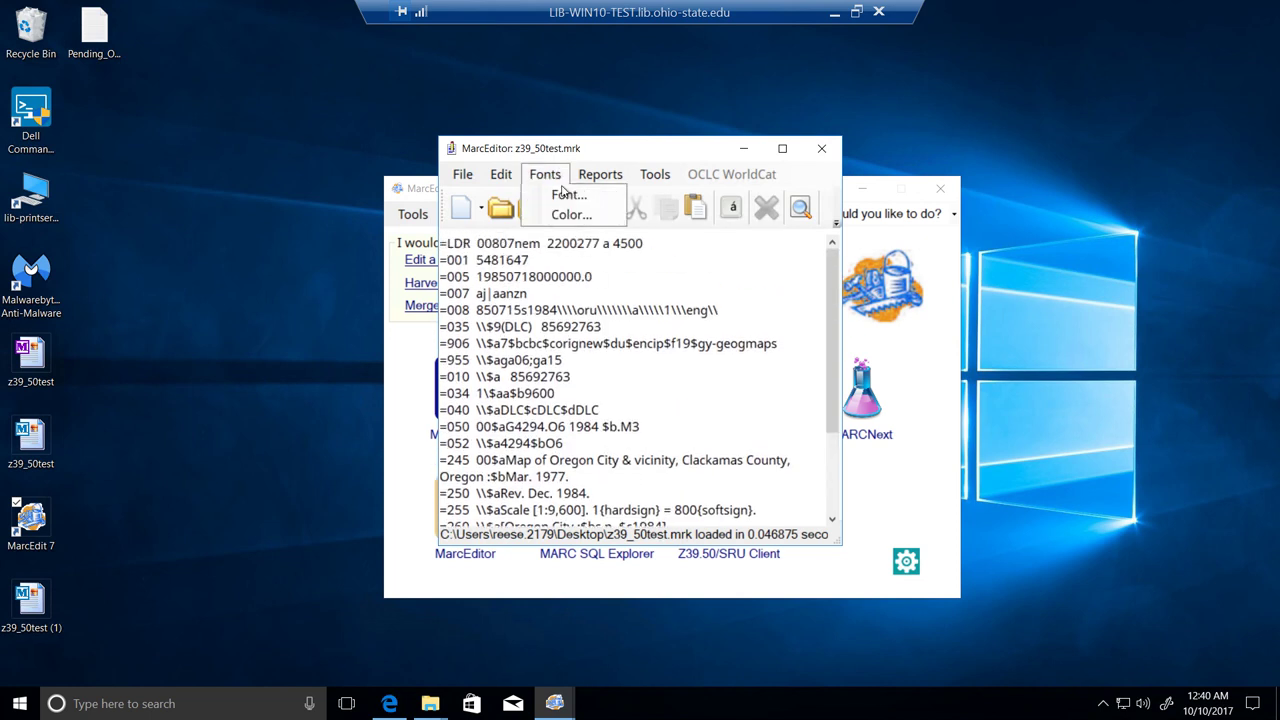
{"action": "left_click", "coordinate": [565, 196]}
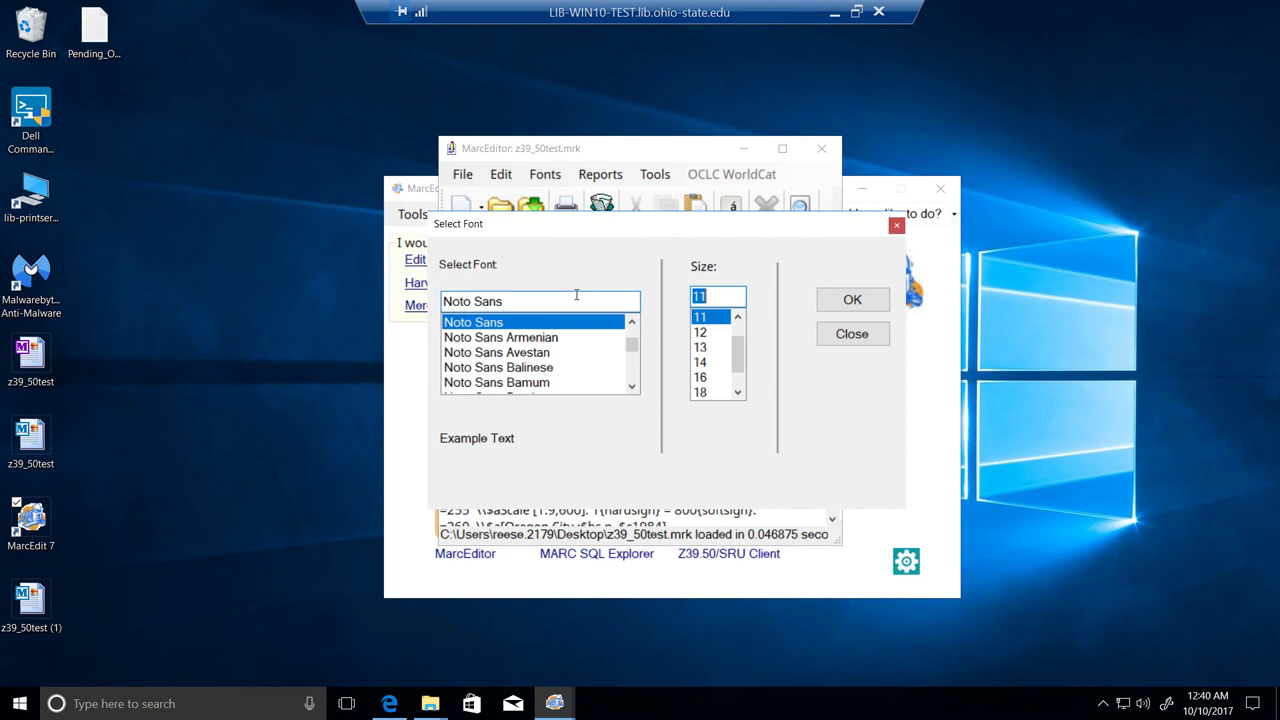
{"action": "left_click", "coordinate": [841, 345]}
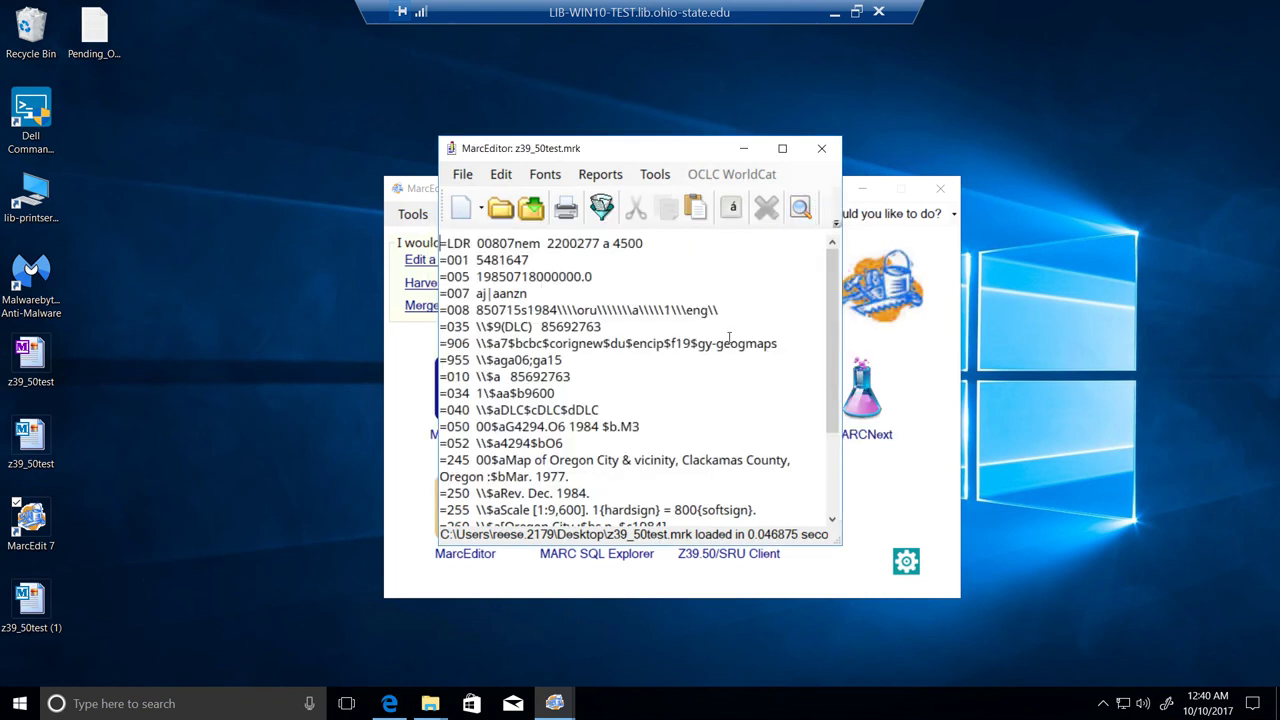
{"action": "left_click", "coordinate": [818, 150]}
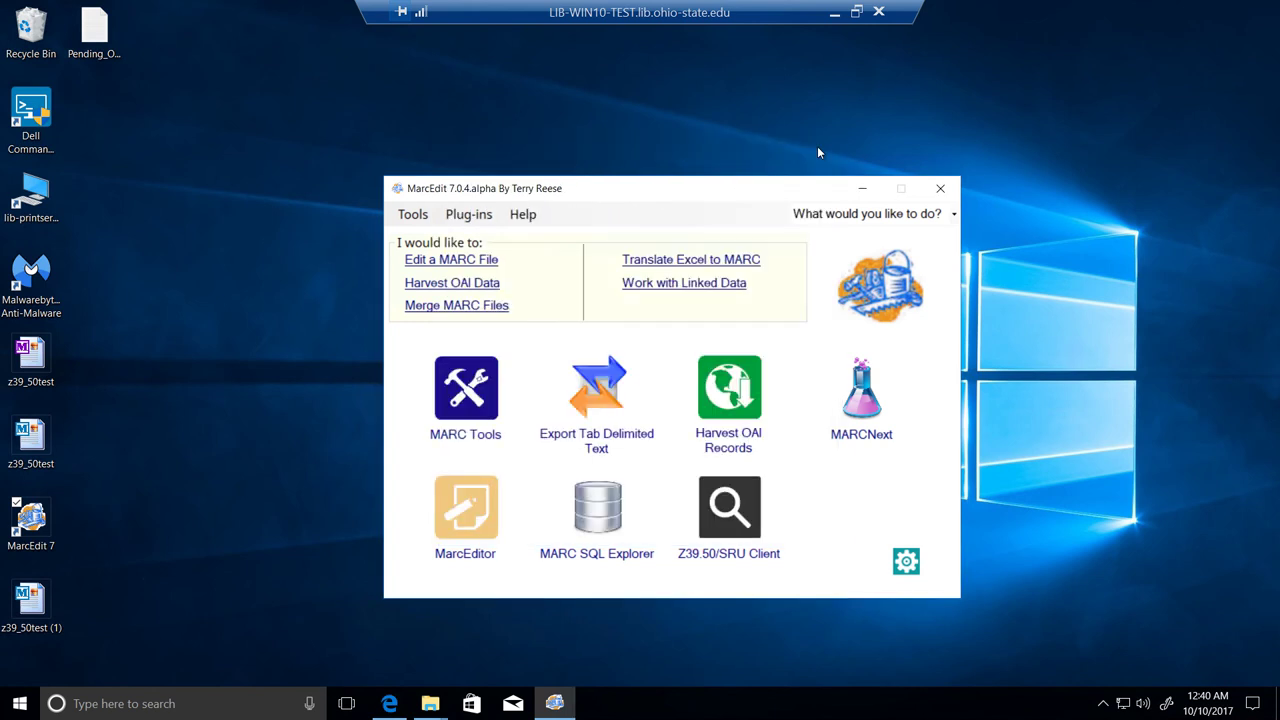
Restart MarcEdit 7 and examine the fonts folder under configs in its application data path, closing the folder window when done.
{"action": "left_click", "coordinate": [937, 191]}
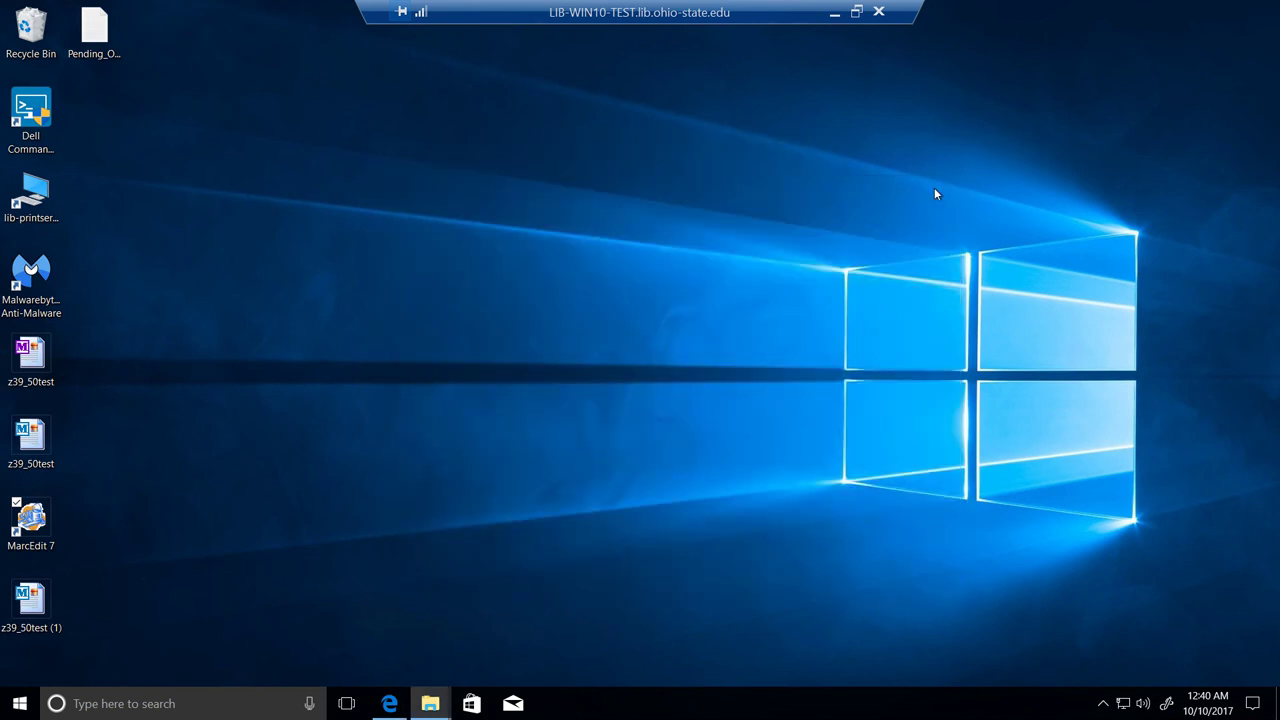
{"action": "double_click", "coordinate": [50, 530]}
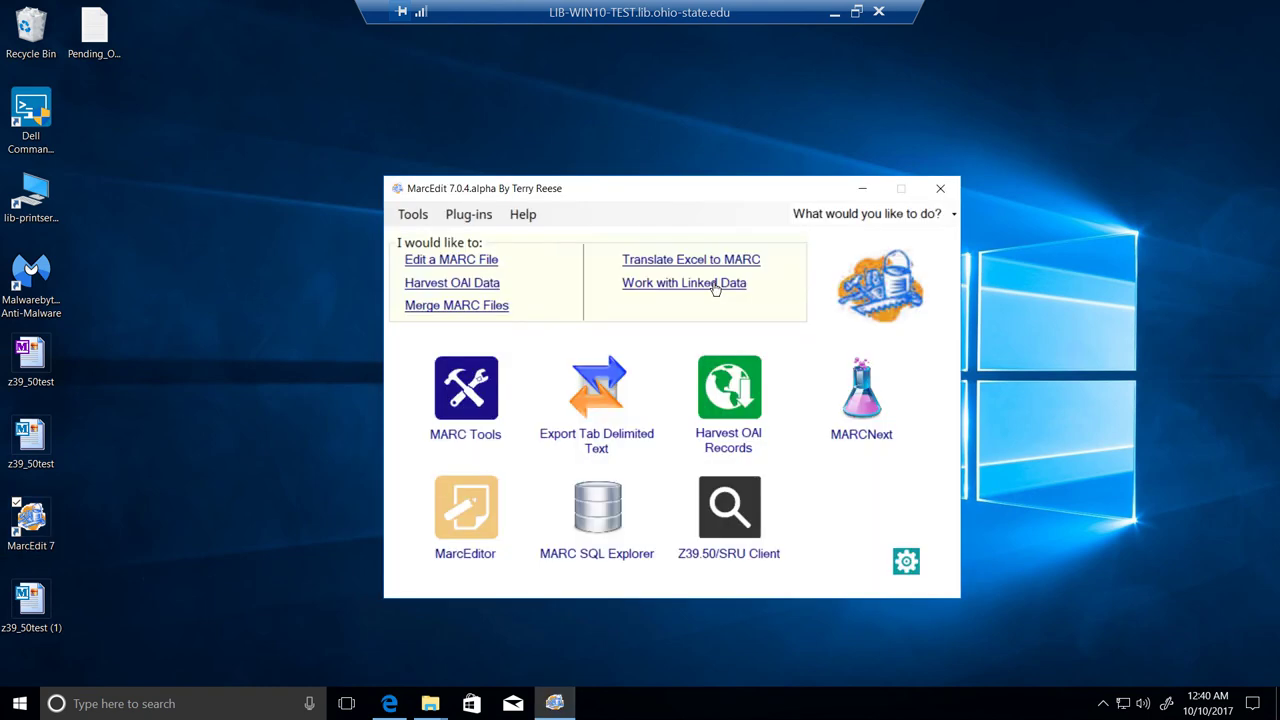
{"action": "left_click", "coordinate": [525, 218]}
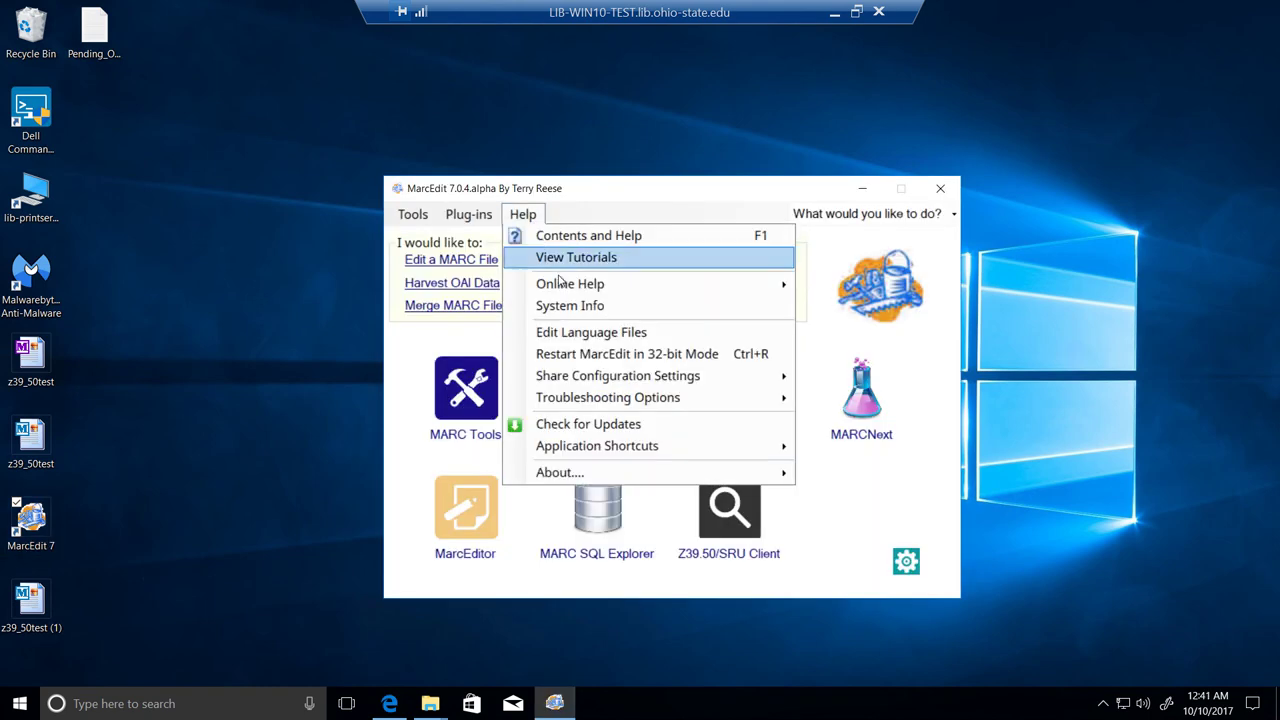
{"action": "mouse_move", "coordinate": [672, 454]}
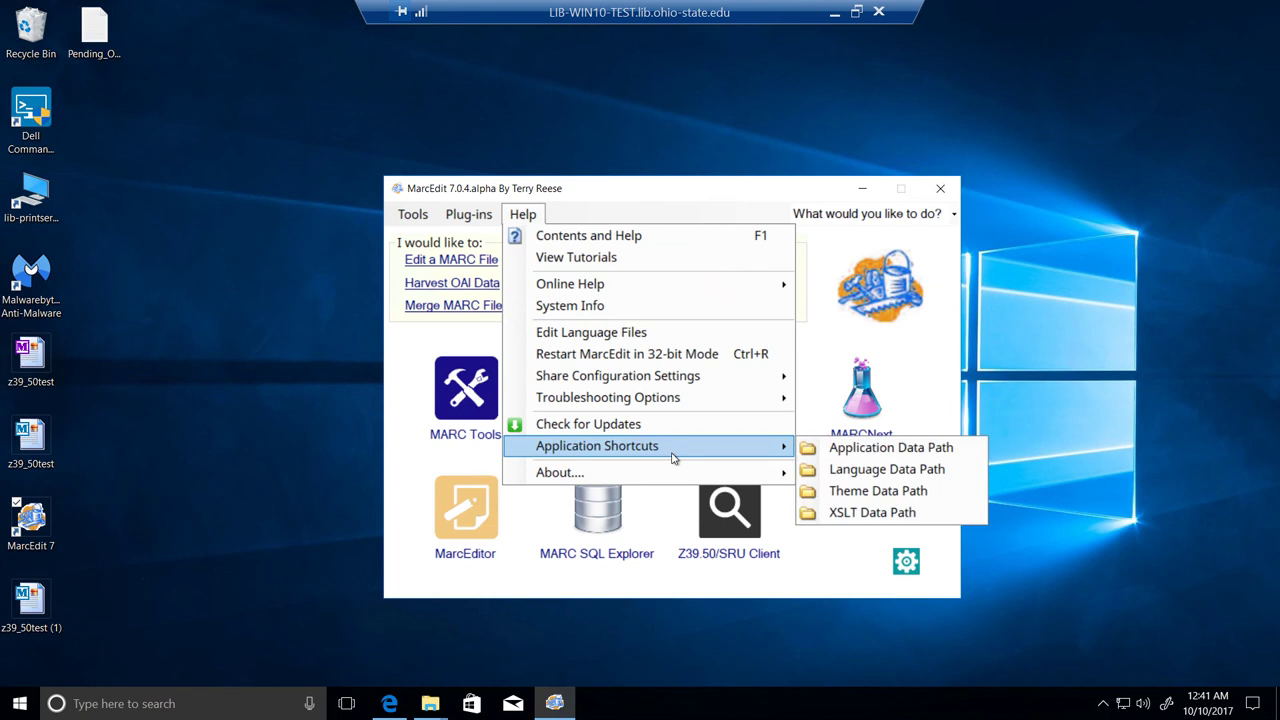
{"action": "left_click", "coordinate": [830, 448]}
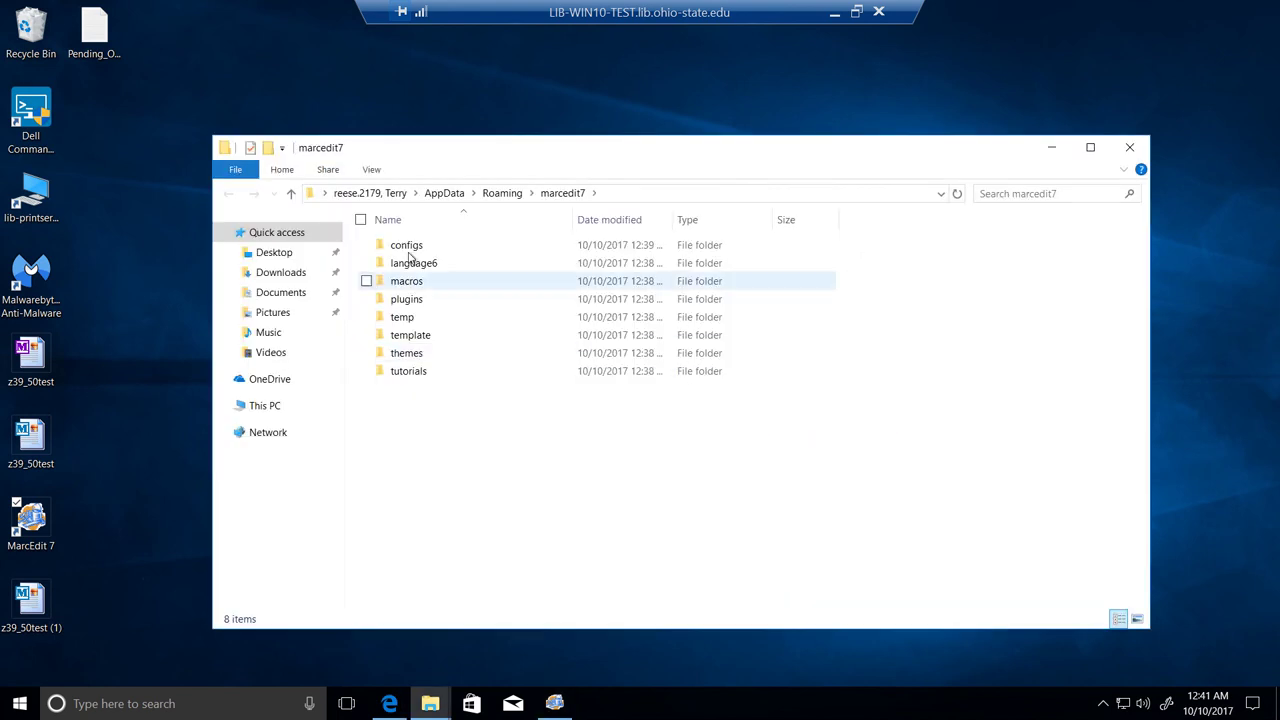
{"action": "double_click", "coordinate": [406, 253]}
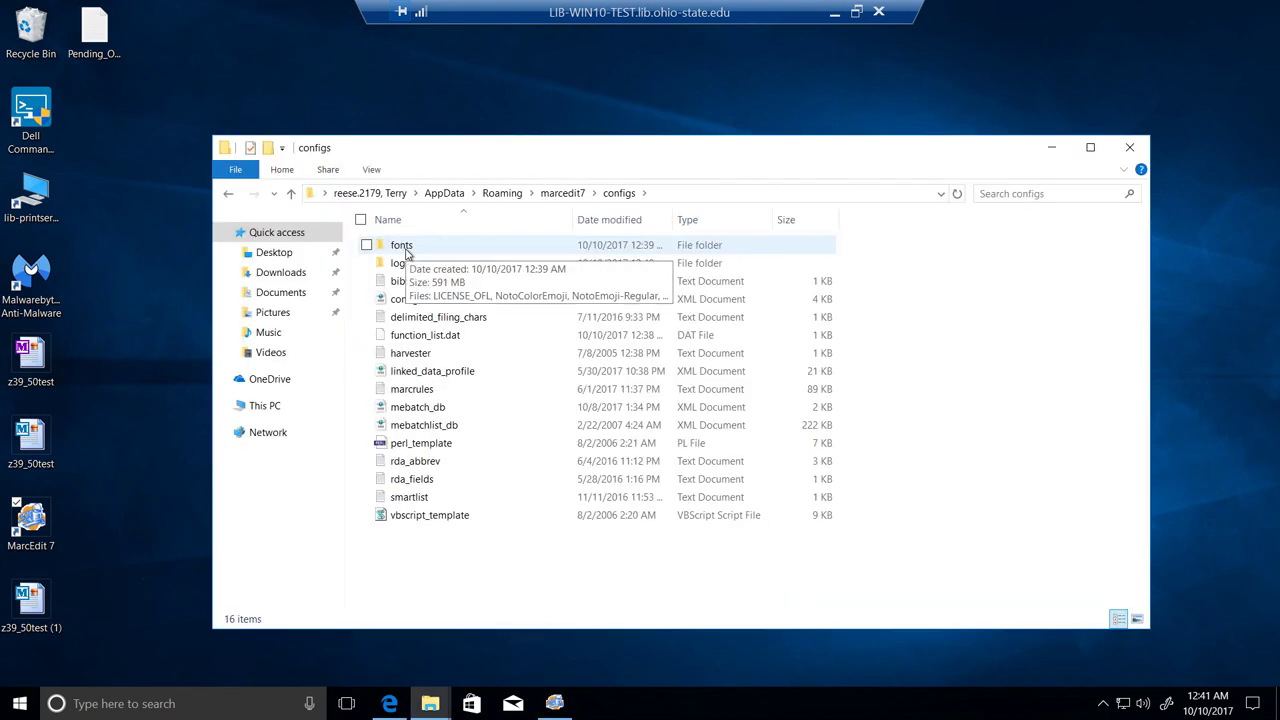
{"action": "left_click", "coordinate": [406, 253]}
{"action": "double_click", "coordinate": [406, 253]}
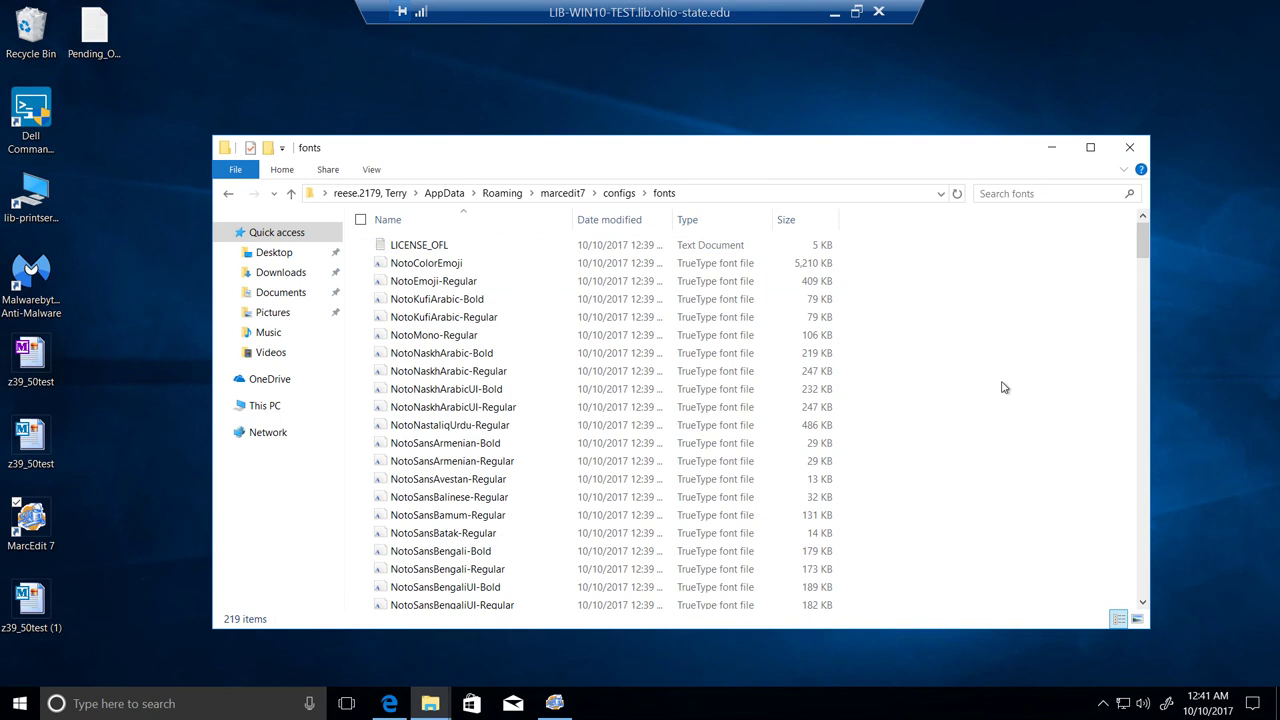
{"action": "scroll", "coordinate": [1004, 387], "scroll_direction": "down", "scroll_amount": 5}
{"action": "scroll", "coordinate": [1004, 387], "scroll_direction": "up", "scroll_amount": 6}
{"action": "left_click", "coordinate": [1129, 147]}
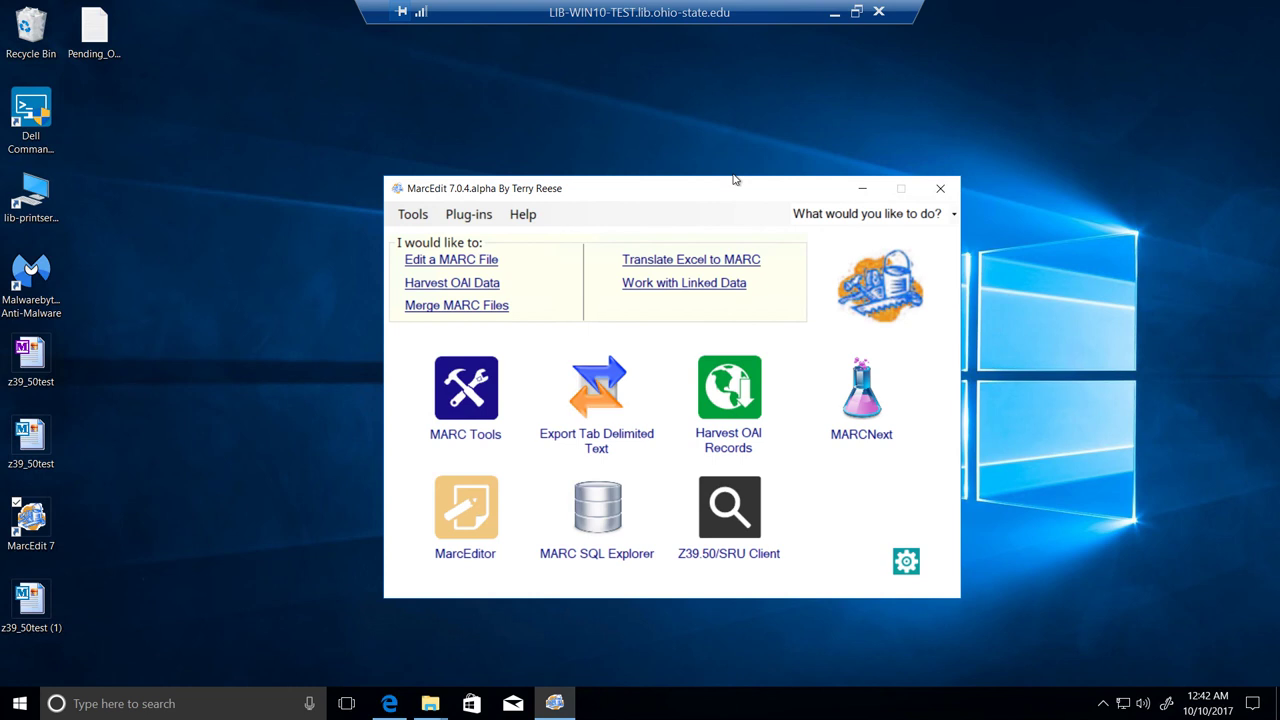
View the troubleshooting options that include downloading the Noto Unicode fonts, and leave without choosing one.
{"action": "left_click", "coordinate": [523, 218]}
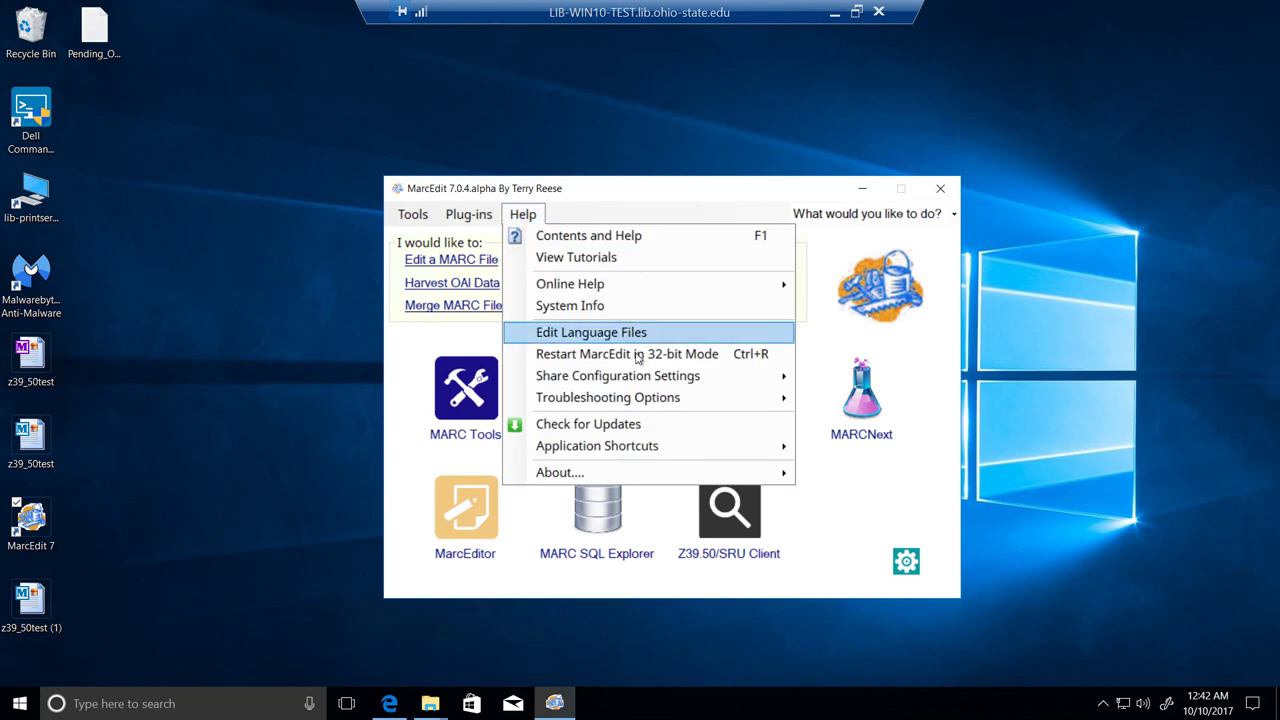
{"action": "mouse_move", "coordinate": [658, 404]}
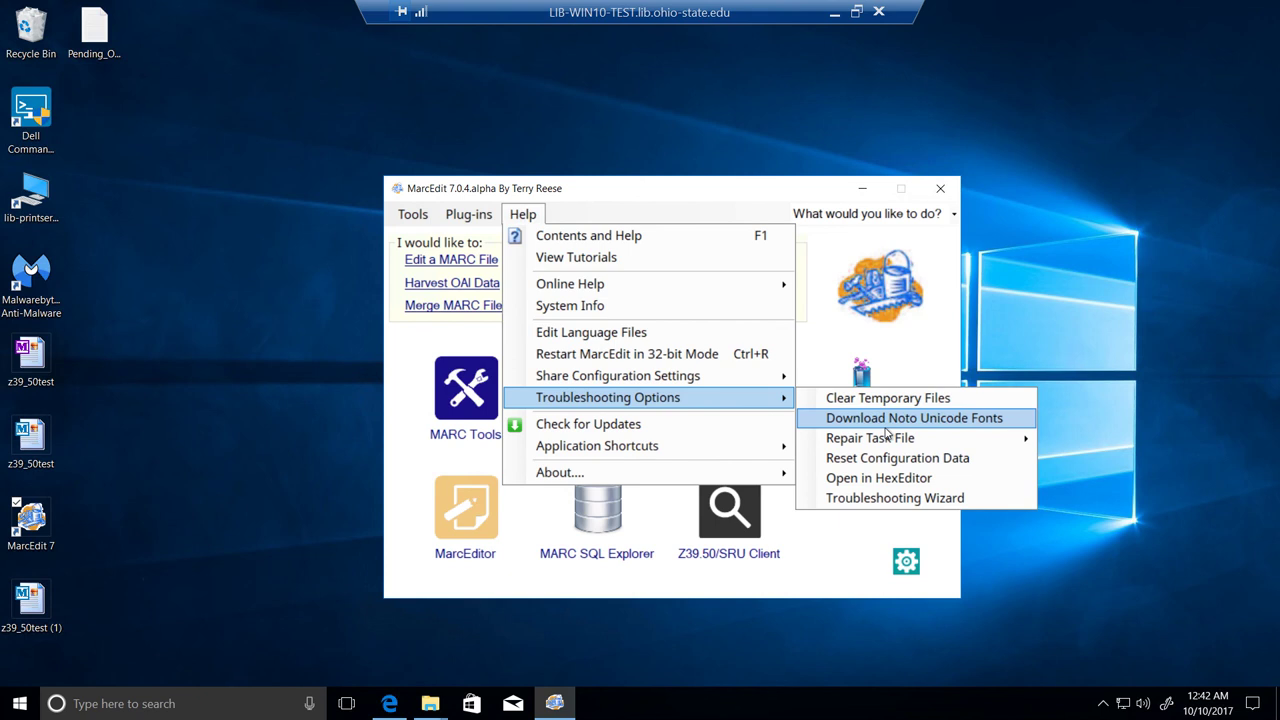
{"action": "left_click", "coordinate": [716, 195]}
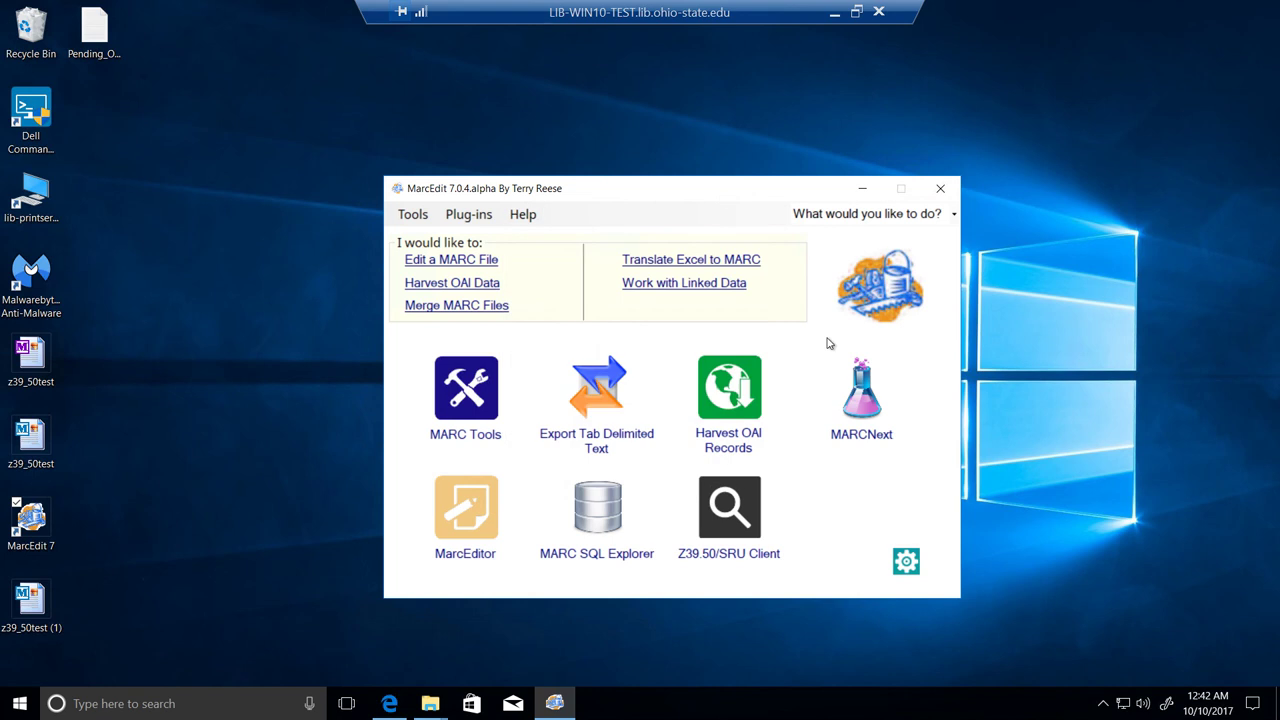
Review the language font, font size and language pack settings in the preferences, and close them unchanged.
{"action": "left_click", "coordinate": [908, 563]}
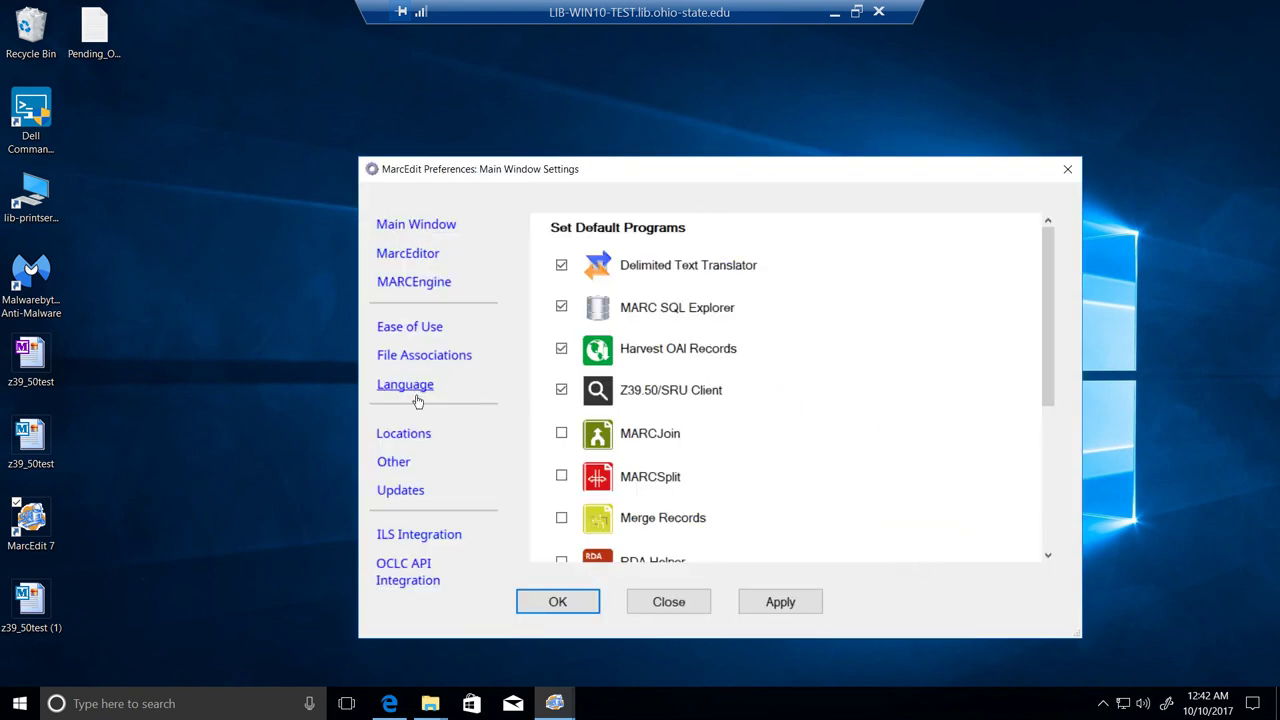
{"action": "left_click", "coordinate": [422, 388]}
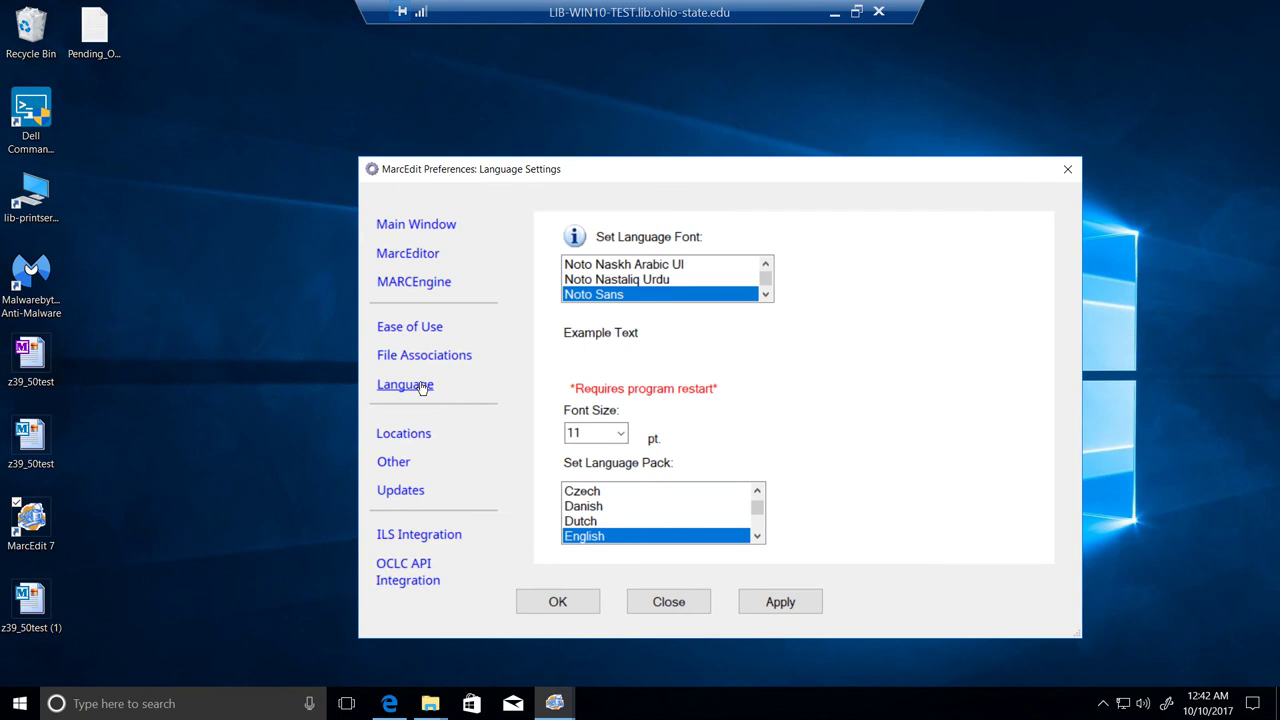
{"action": "left_click", "coordinate": [668, 601]}
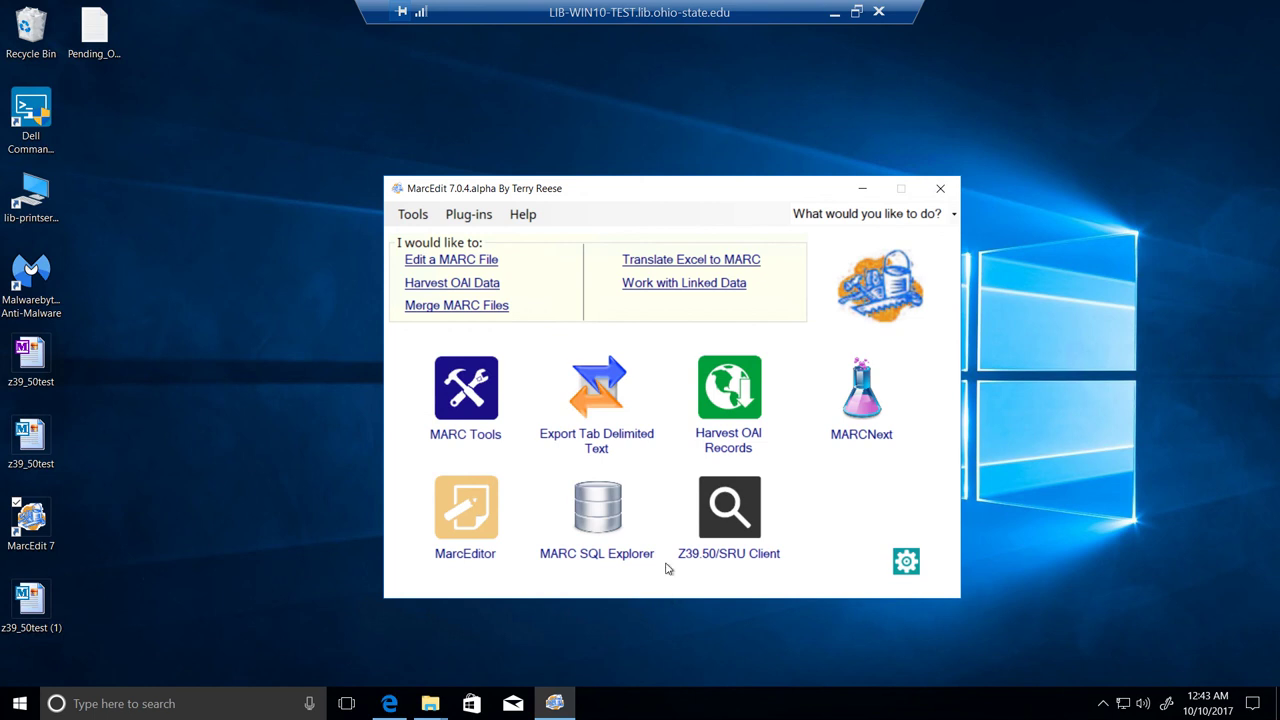
Replace MARC SQL Explorer with Clustering Tools among the main window's default programs and save the preferences.
{"action": "left_click", "coordinate": [911, 569]}
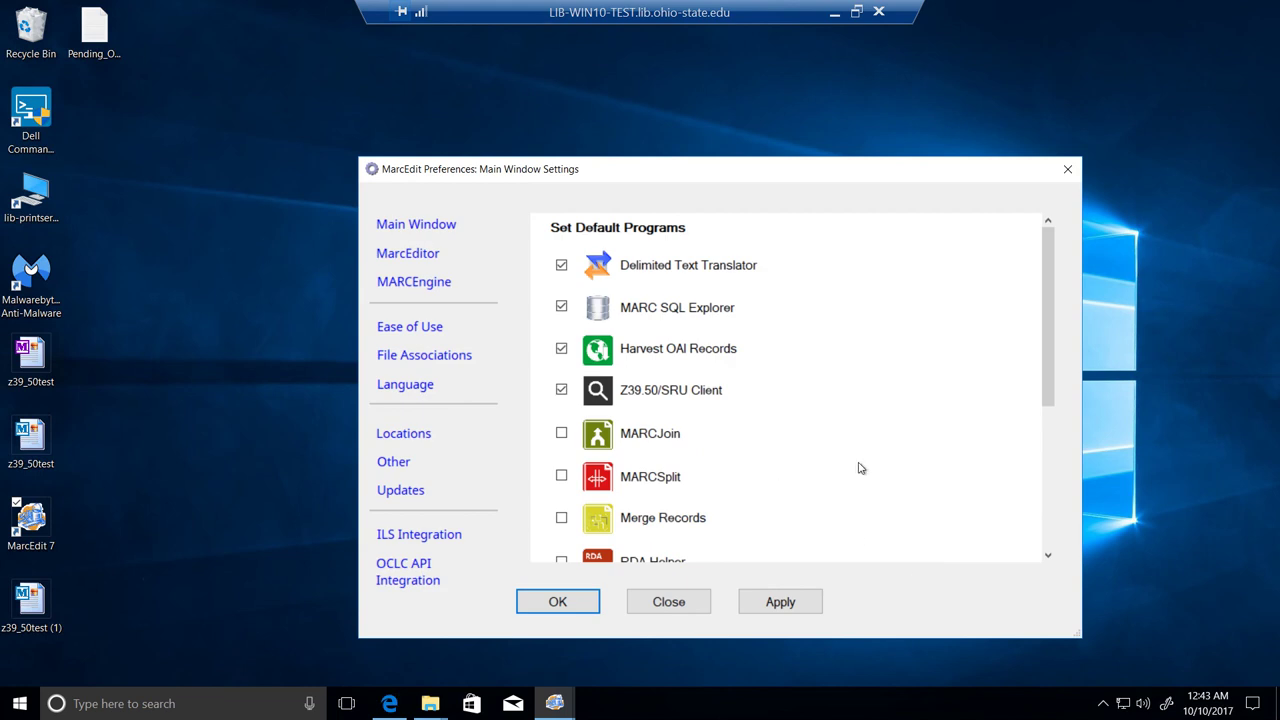
{"action": "scroll", "coordinate": [895, 455], "scroll_direction": "down", "scroll_amount": 3}
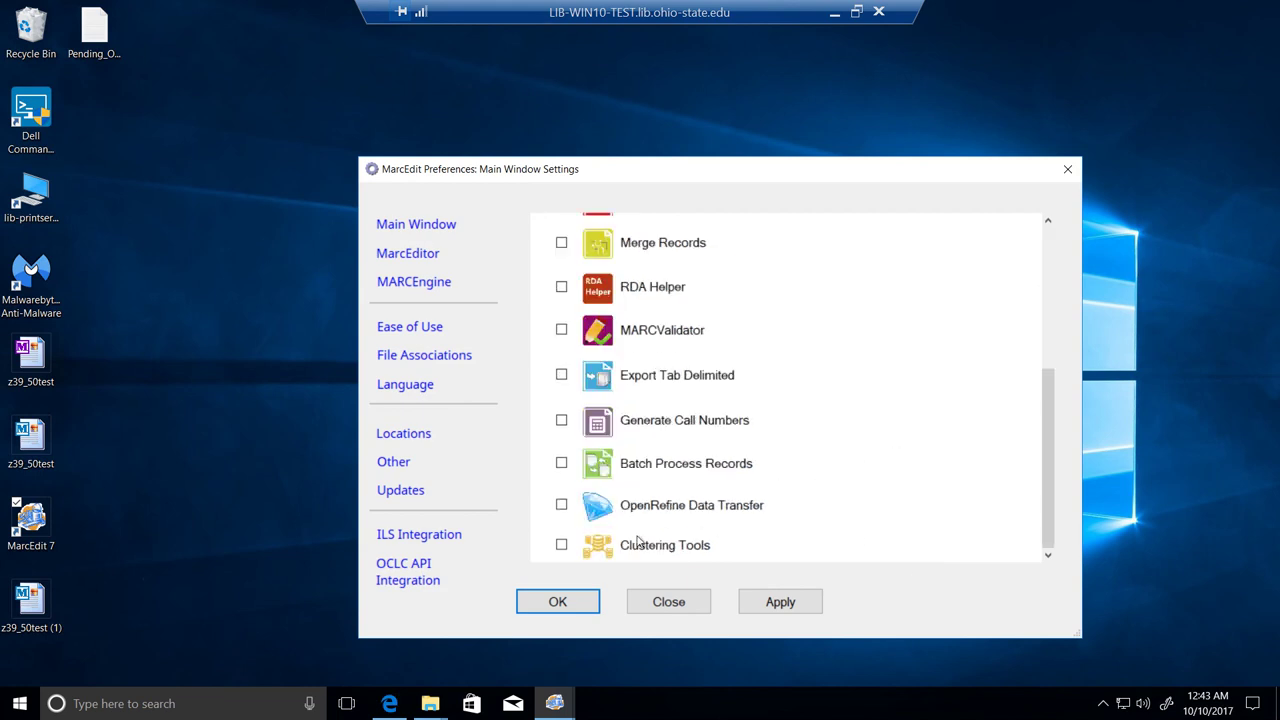
{"action": "left_click", "coordinate": [561, 545]}
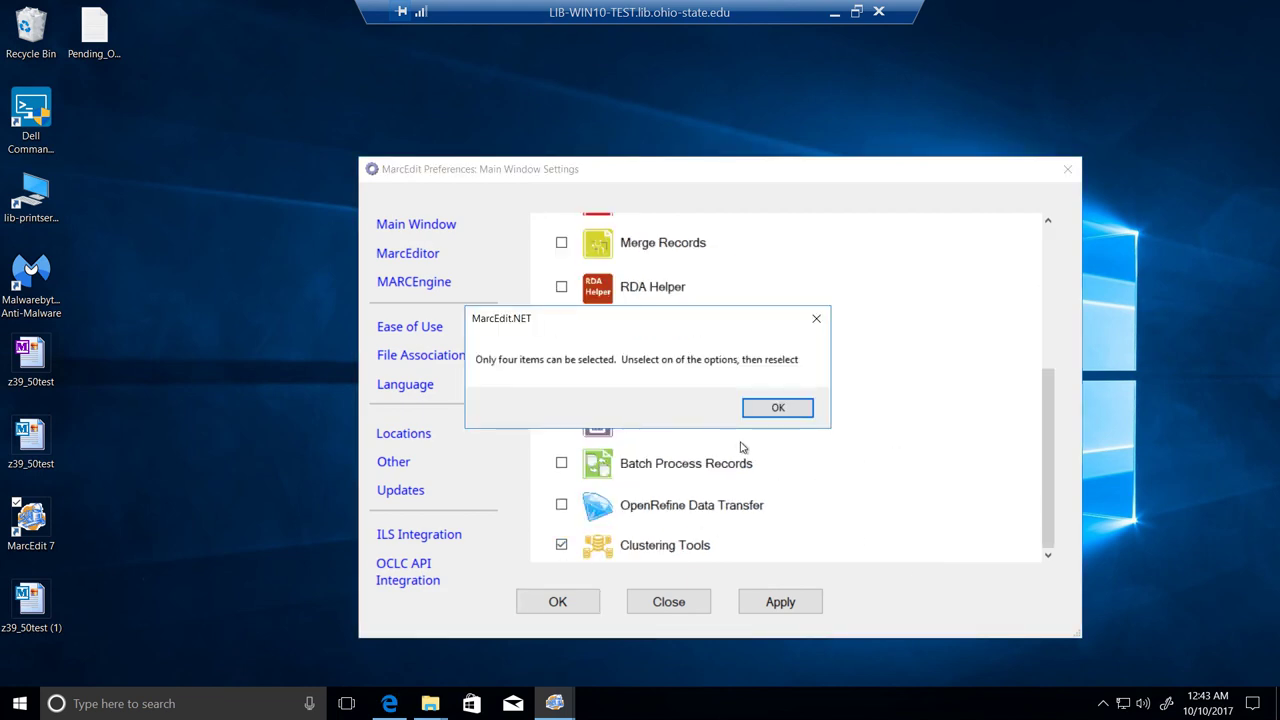
{"action": "left_click", "coordinate": [778, 409]}
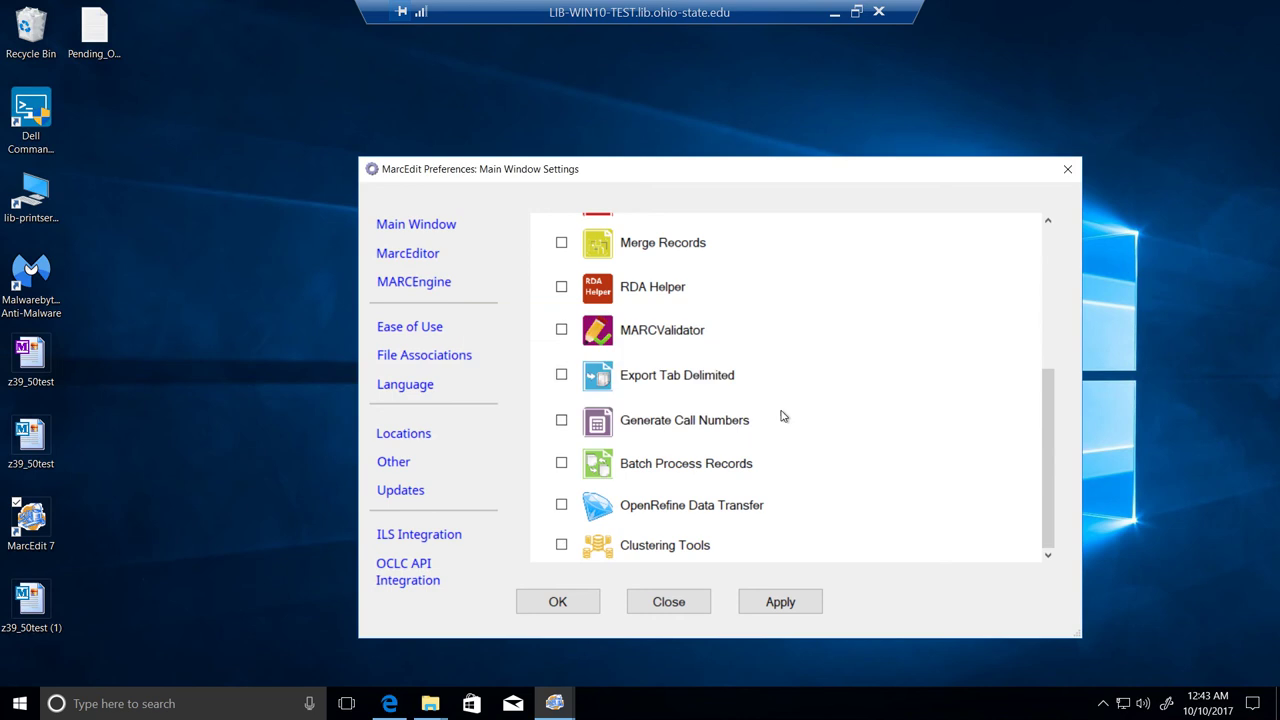
{"action": "scroll", "coordinate": [780, 417], "scroll_direction": "up", "scroll_amount": 5}
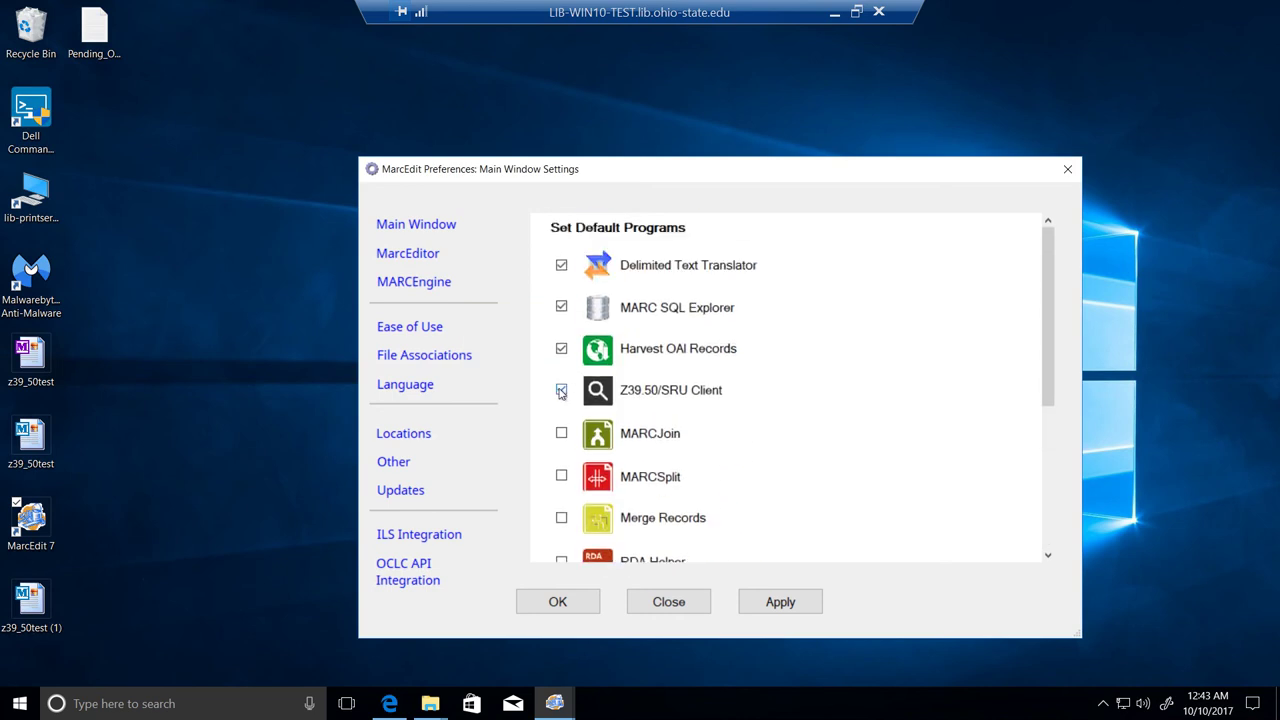
{"action": "left_click", "coordinate": [561, 307]}
{"action": "scroll", "coordinate": [714, 414], "scroll_direction": "down", "scroll_amount": 5}
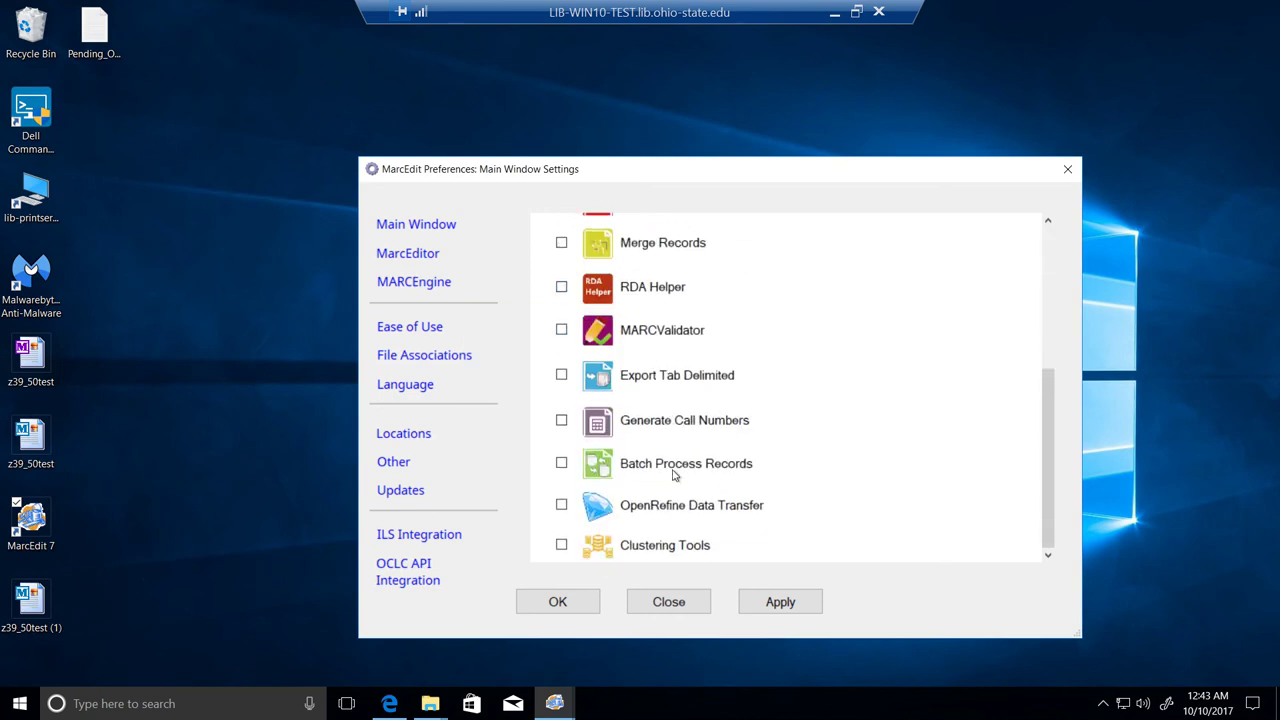
{"action": "left_click", "coordinate": [562, 544]}
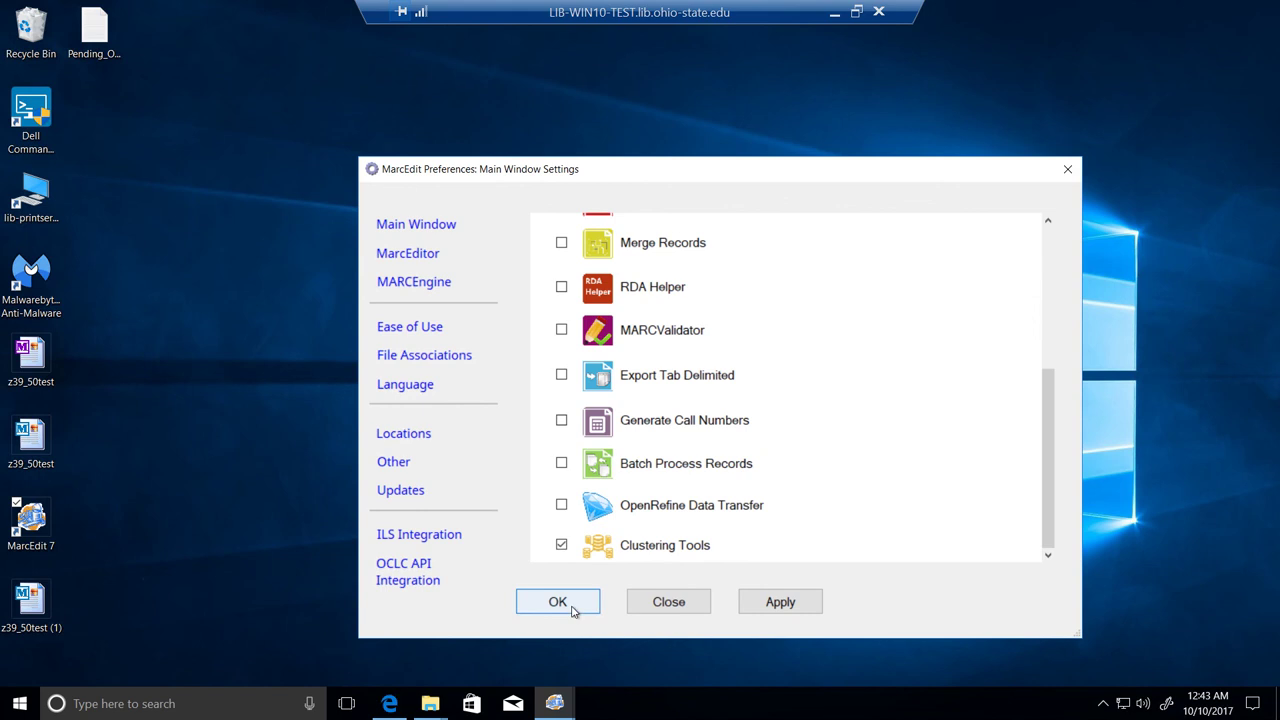
{"action": "left_click", "coordinate": [568, 603]}
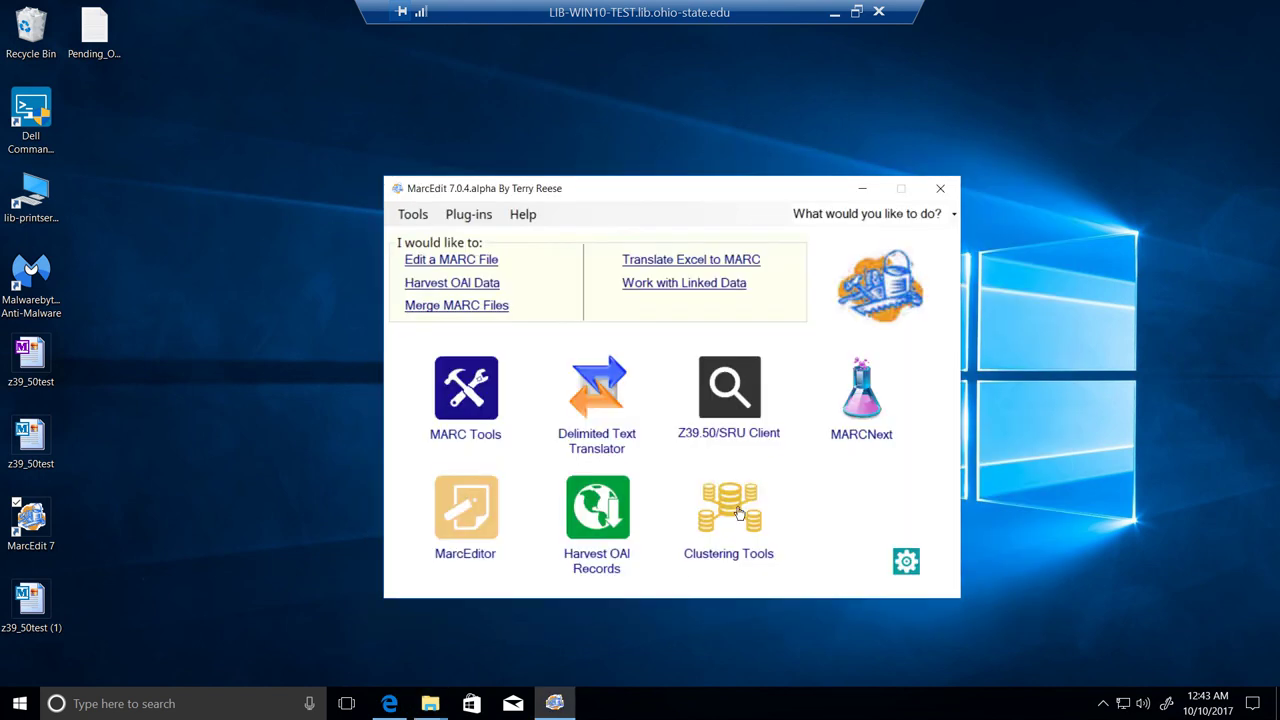
View the Clustering Tools window from its new shortcut, and find the same tool in MarcEditor, closing both windows unchanged.
{"action": "left_click", "coordinate": [738, 513]}
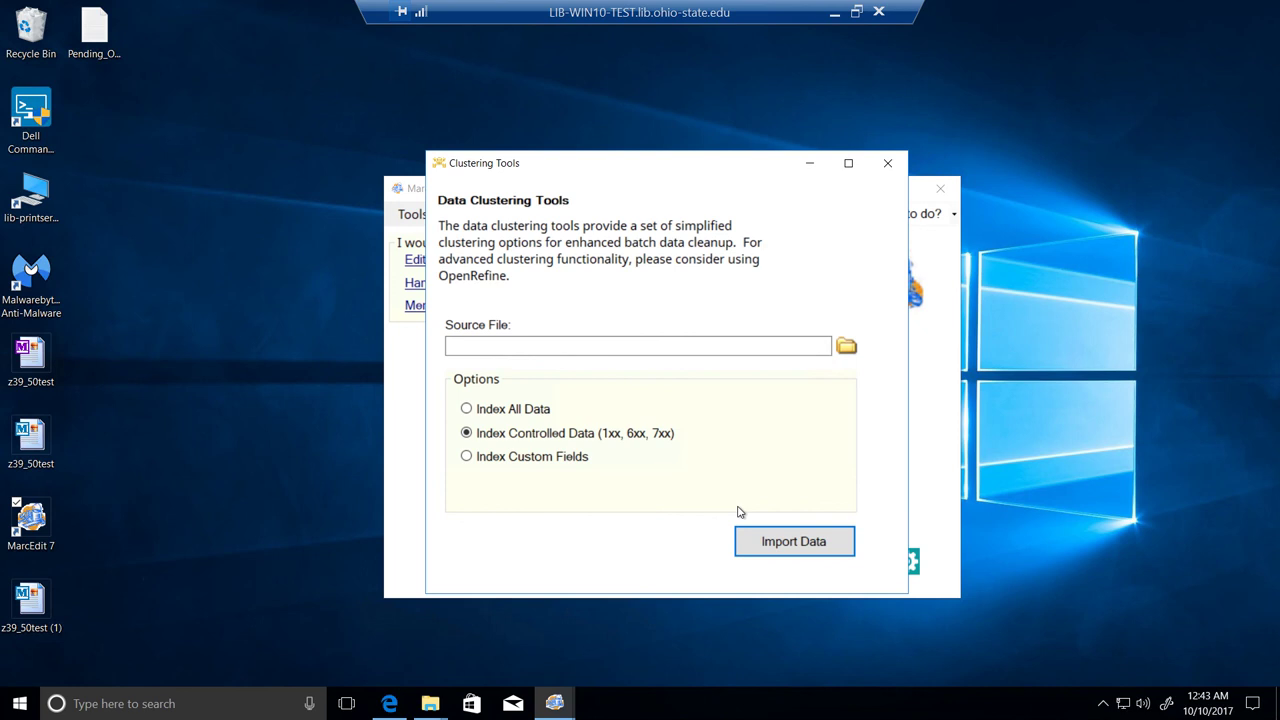
{"action": "left_click", "coordinate": [887, 165]}
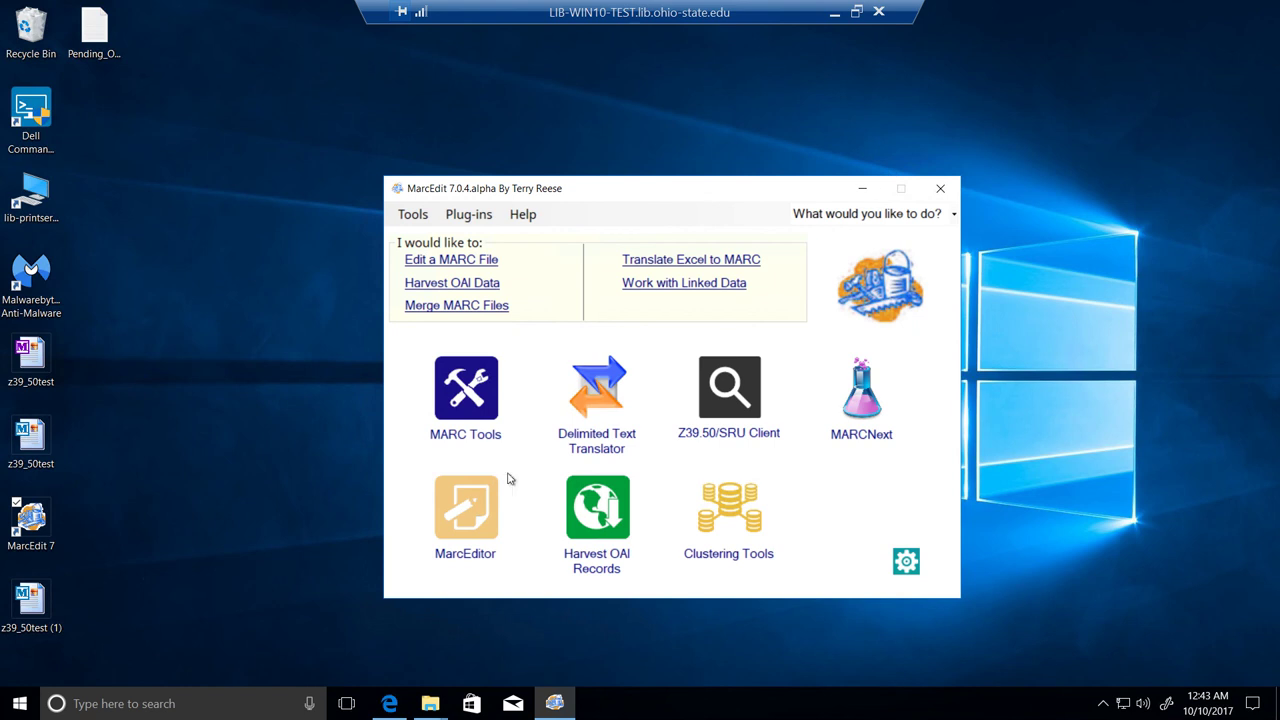
{"action": "left_click", "coordinate": [480, 515]}
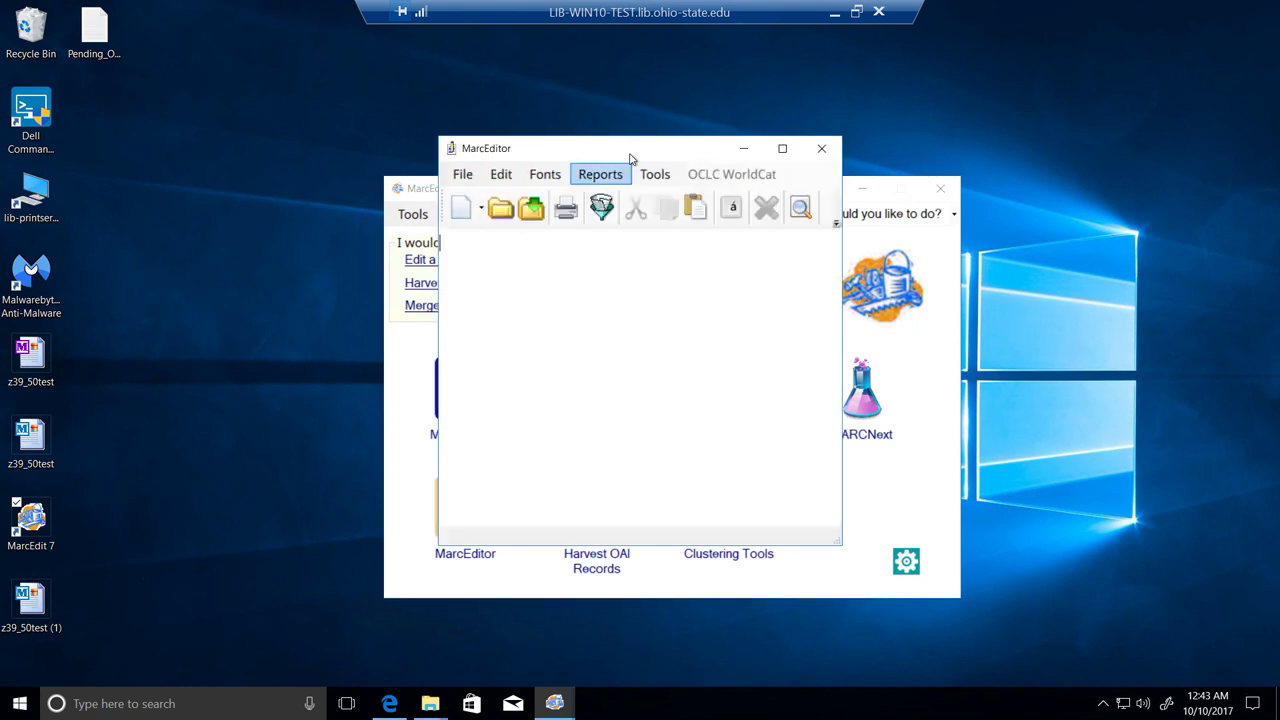
{"action": "left_click", "coordinate": [656, 176]}
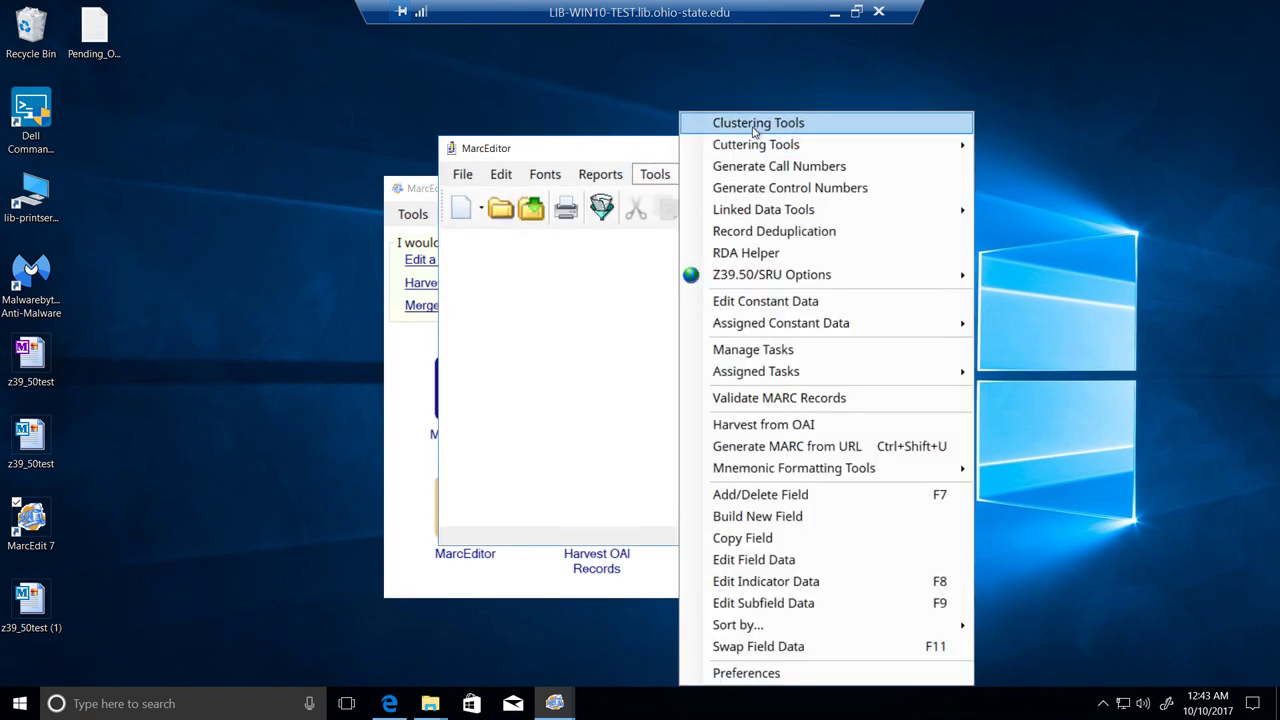
{"action": "left_click", "coordinate": [617, 323]}
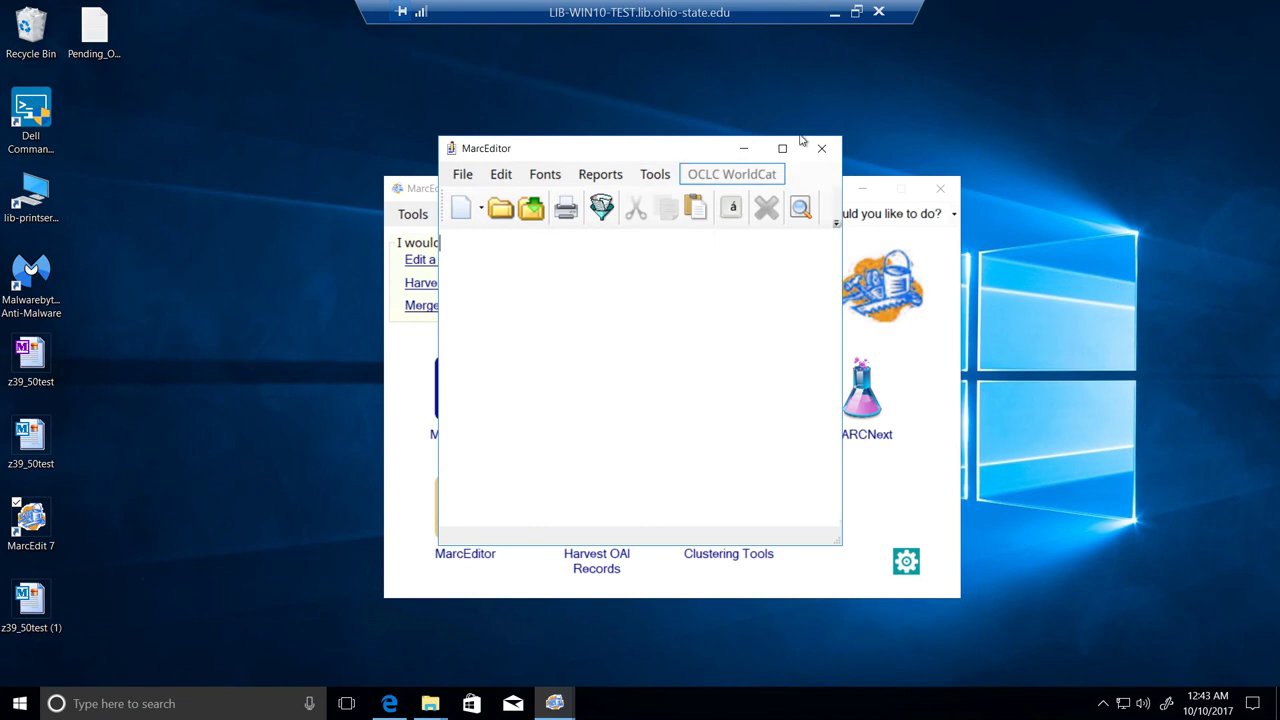
{"action": "left_click", "coordinate": [822, 150]}
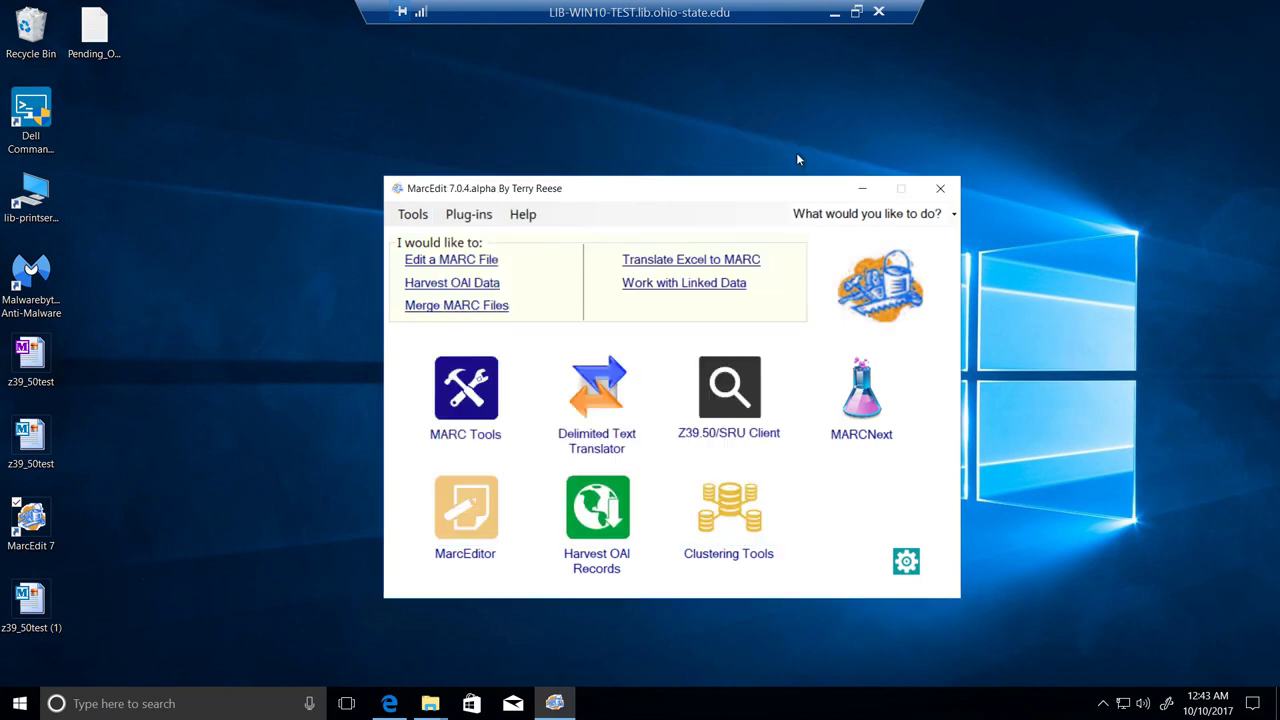
Locate Cluster Data Tools among the main window's MARC processing tools, and leave without starting it.
{"action": "left_click", "coordinate": [413, 214]}
{"action": "mouse_move", "coordinate": [517, 547]}
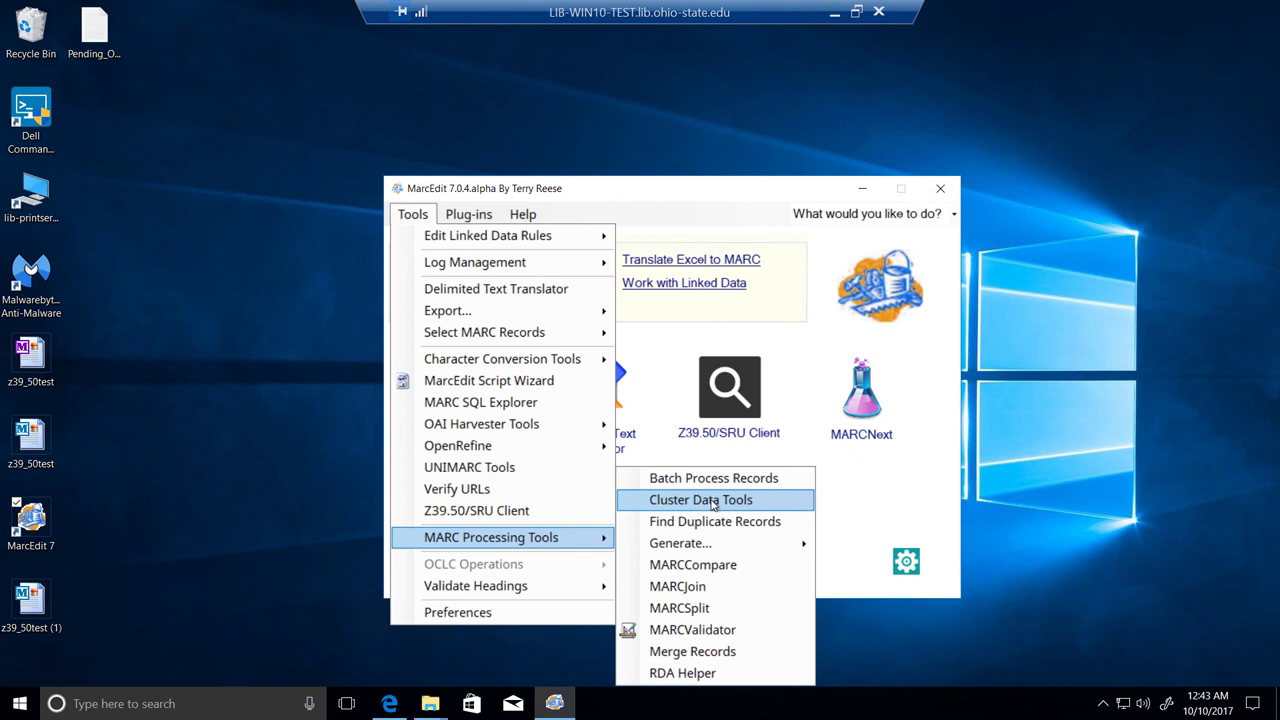
{"action": "left_click", "coordinate": [897, 490]}
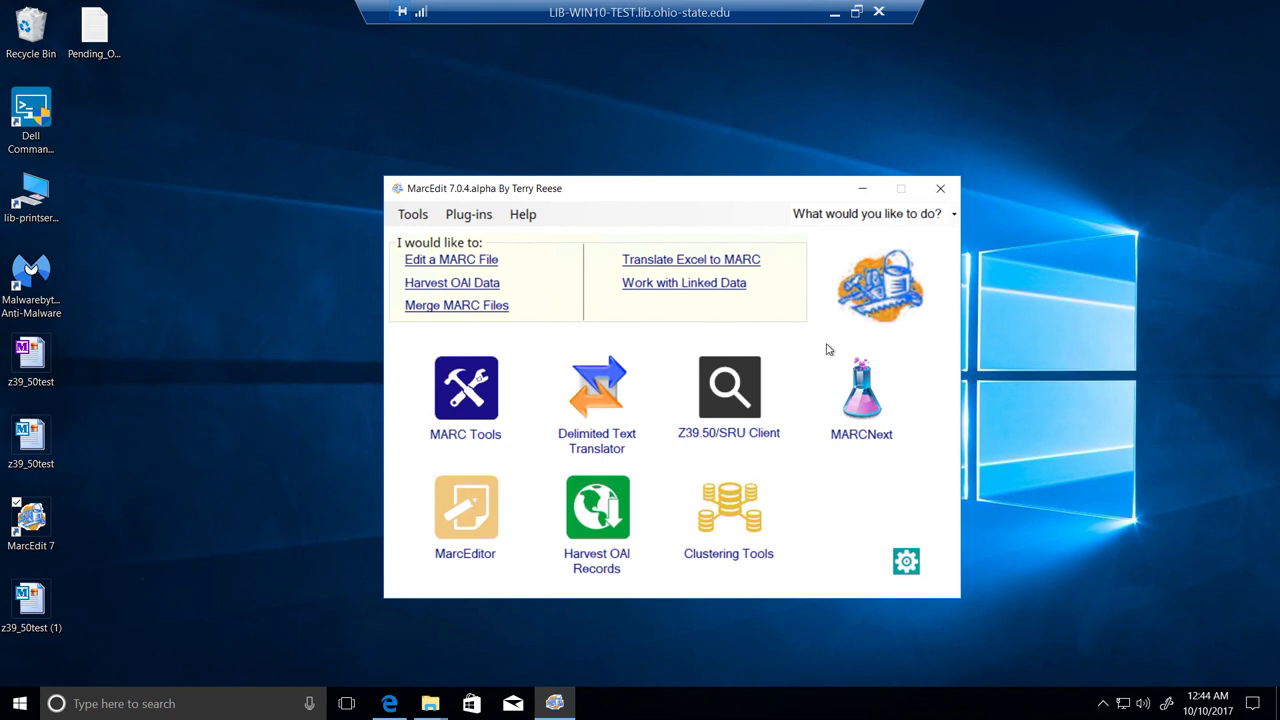
{"action": "mouse_move", "coordinate": [540, 25]}
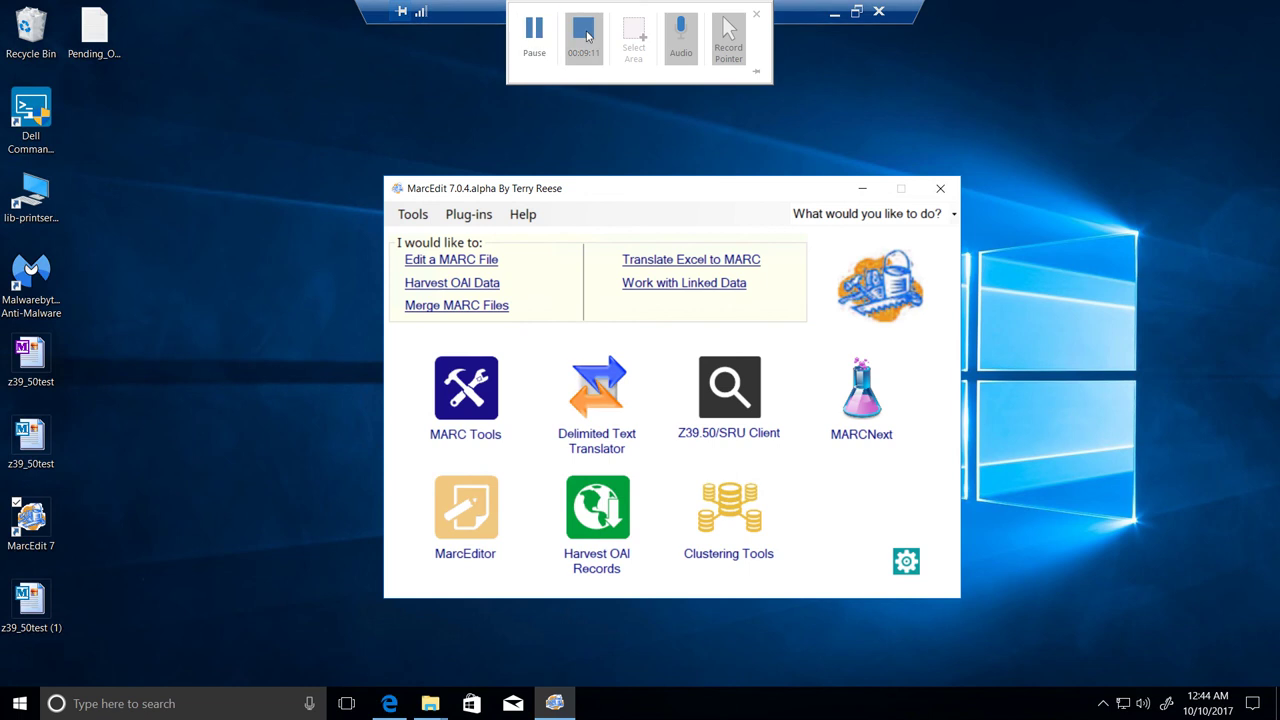